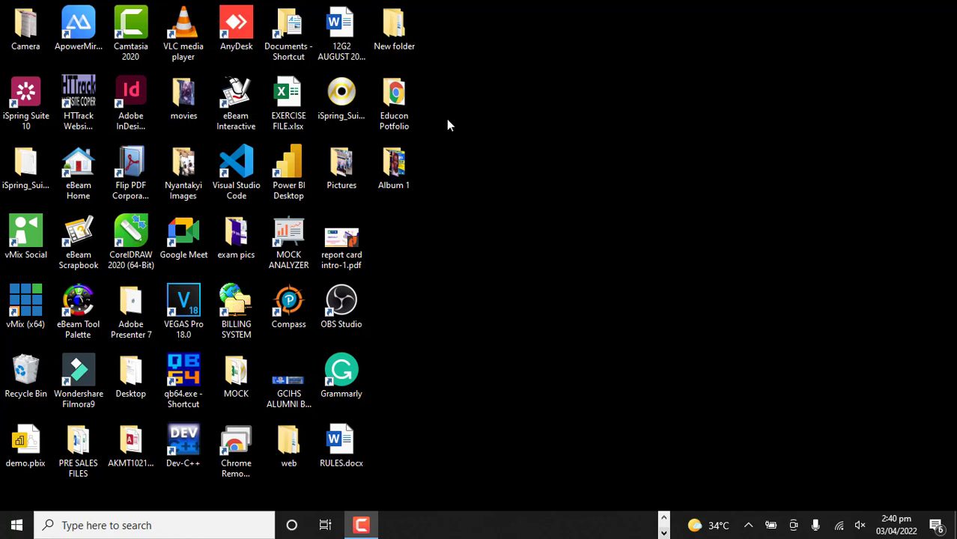
Open the Educon Potfolio folder from the desktop and maximize its window.
click(395, 97)
double_click(394, 97)
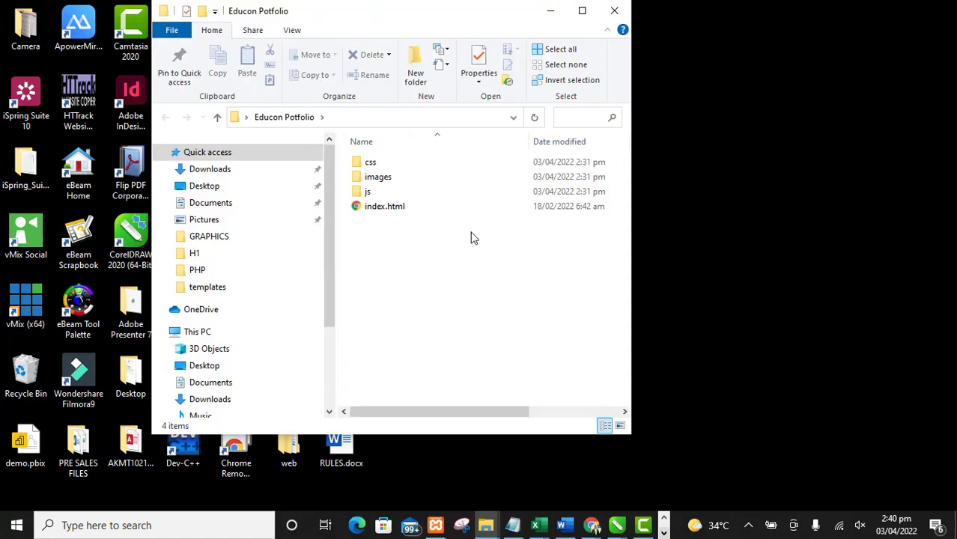
click(581, 9)
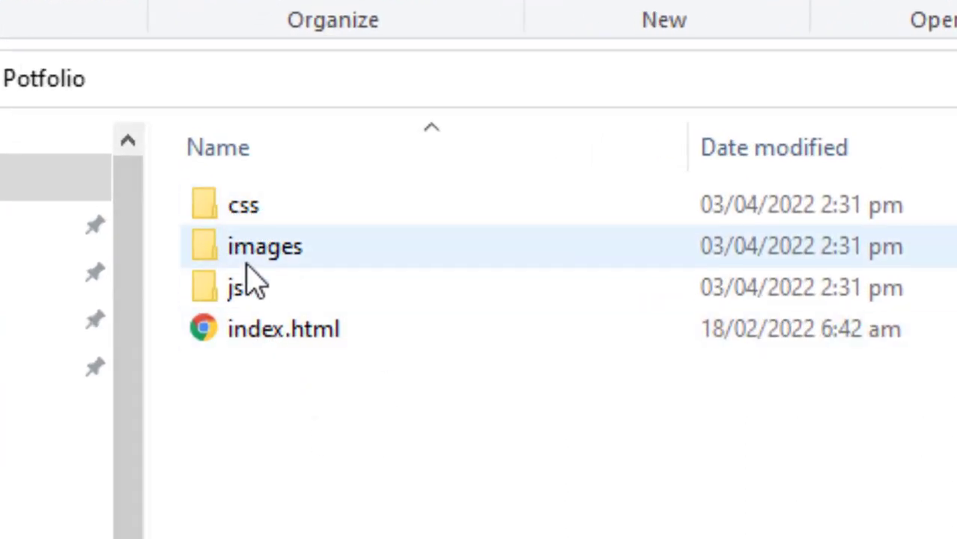
Examine the contents of the css, images and js subfolders of the Educon Potfolio folder.
double_click(258, 201)
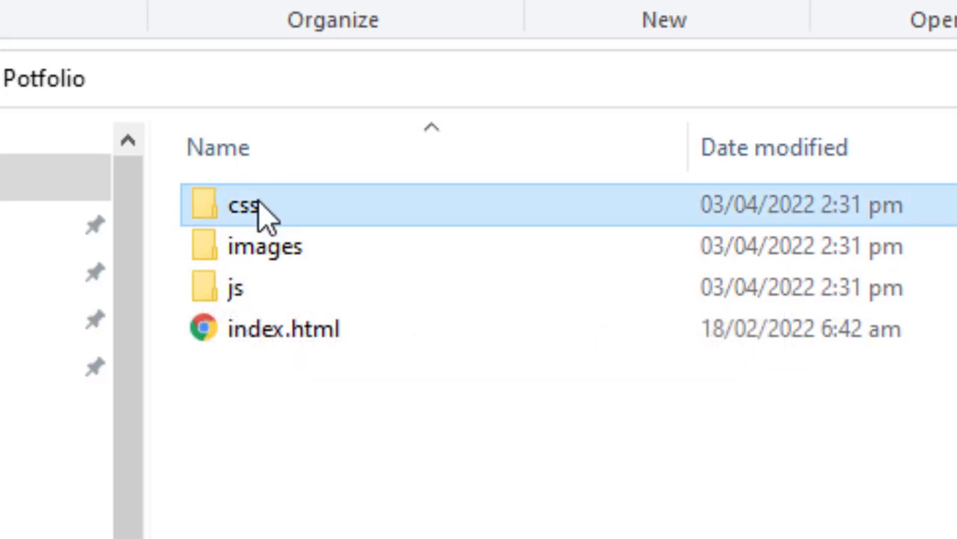
key(alt+Left)
double_click(285, 252)
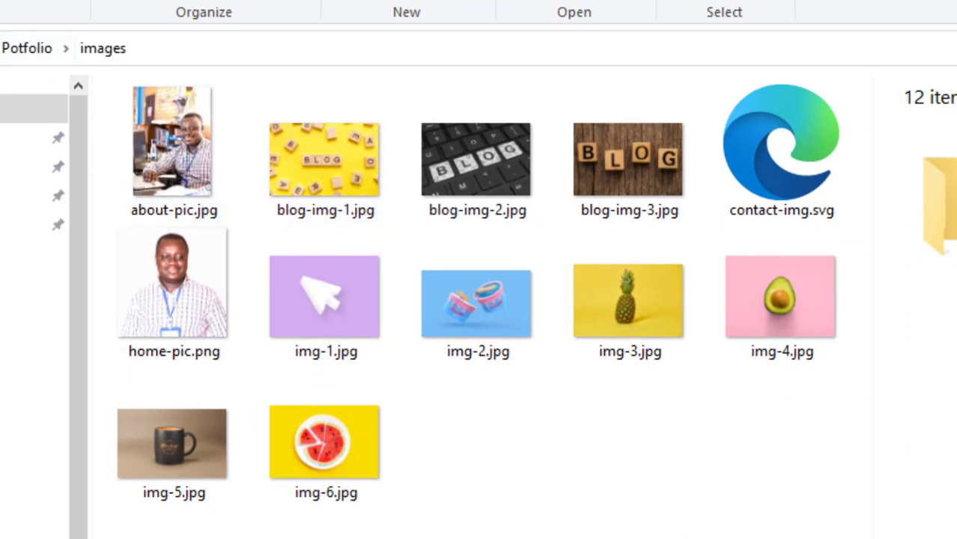
key(alt+Left)
click(150, 176)
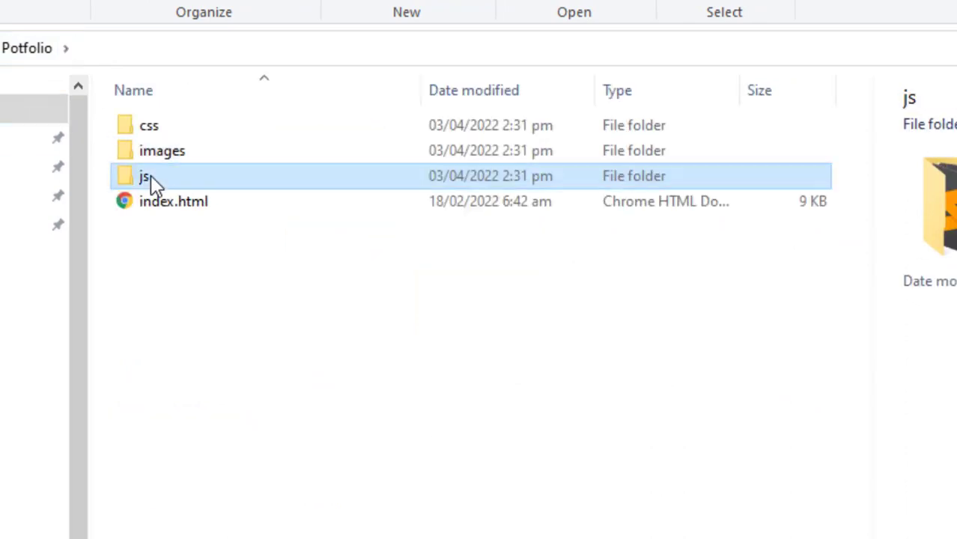
double_click(151, 175)
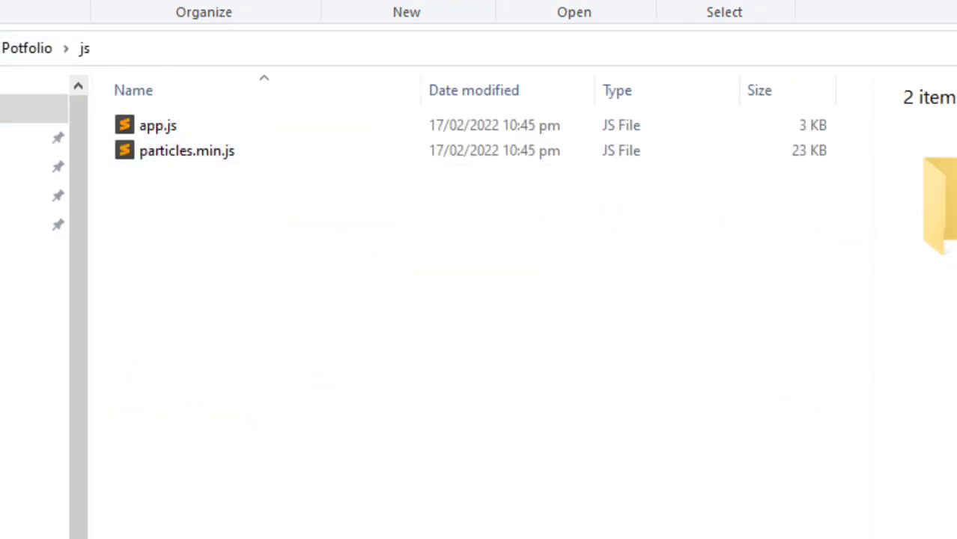
key(alt+Left)
click(150, 225)
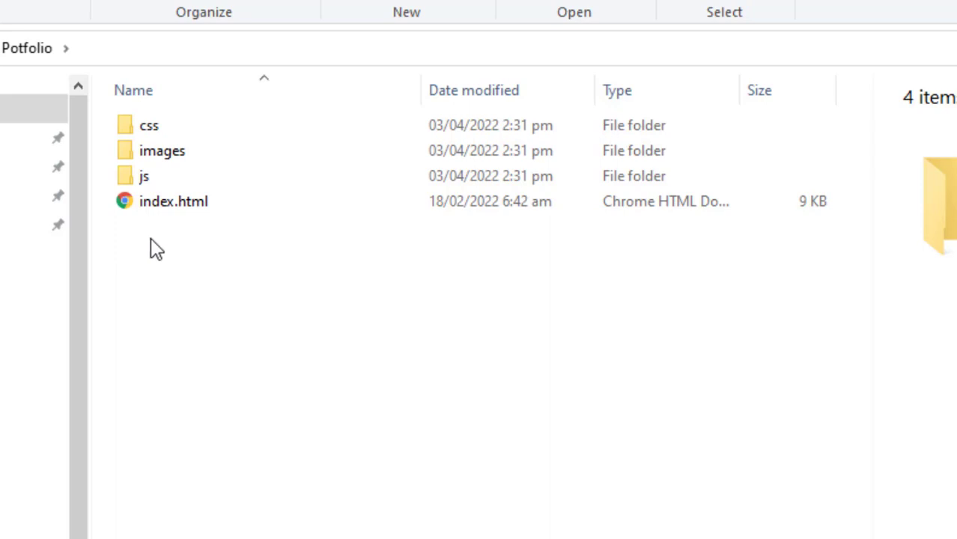
Open index.html in the browser and look through its Home, About, Services, Portfolio, Blogs and Contact sections.
double_click(199, 205)
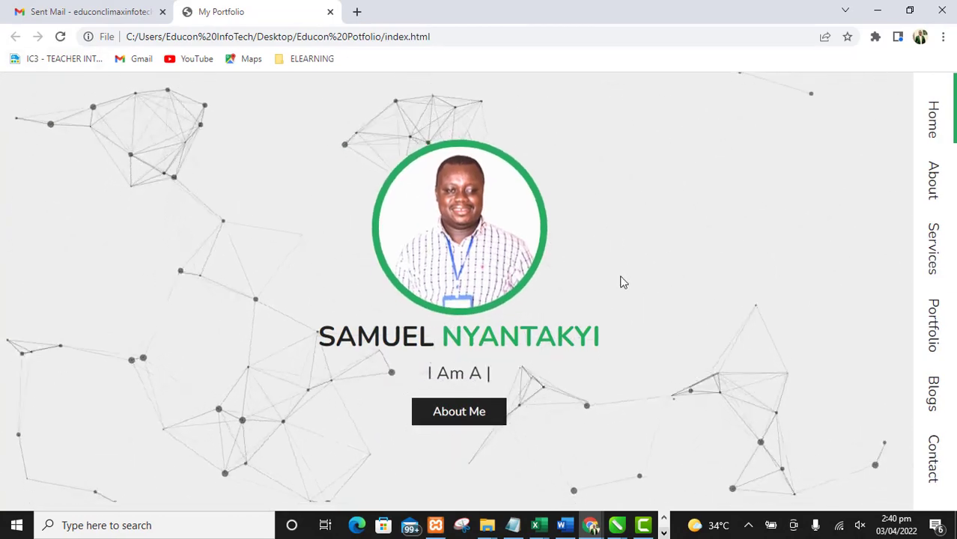
scroll(620, 282, down, 1)
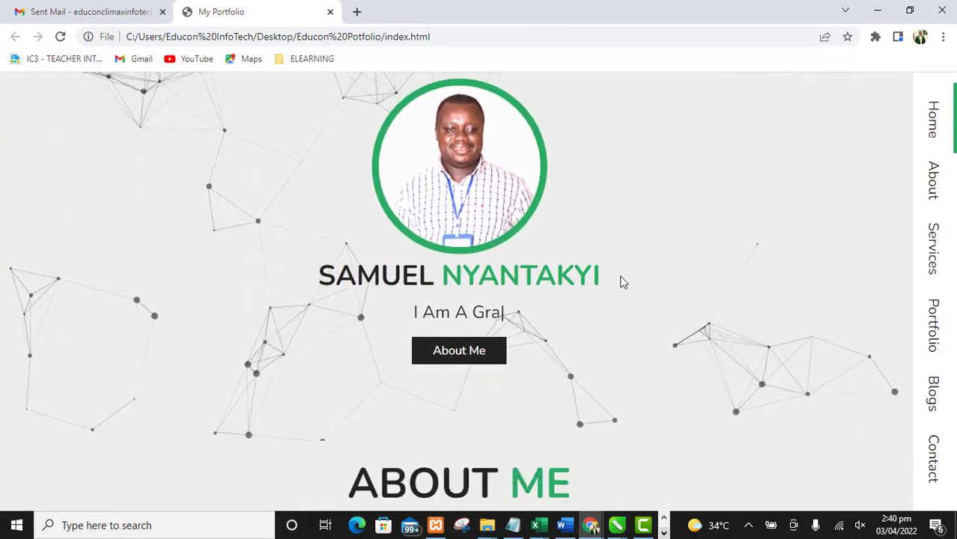
click(933, 124)
click(933, 176)
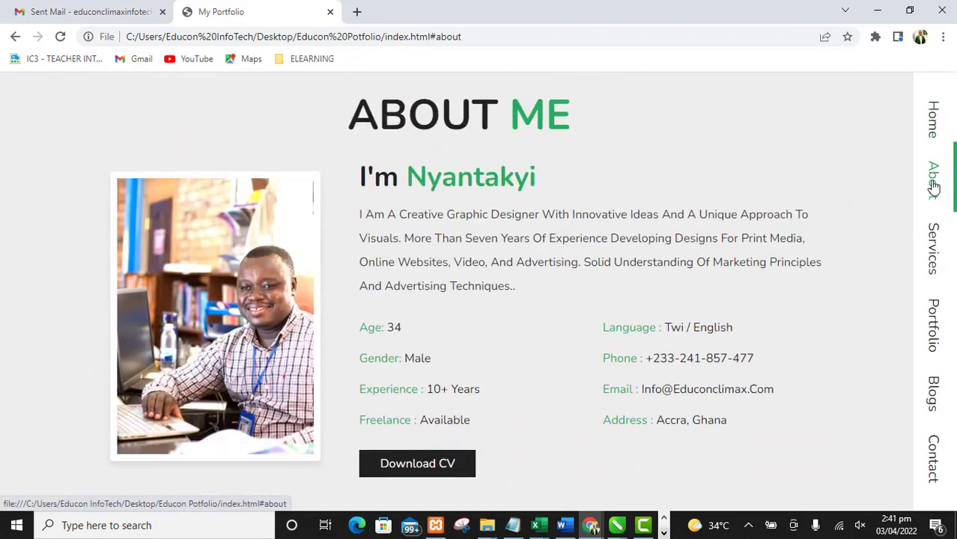
click(933, 247)
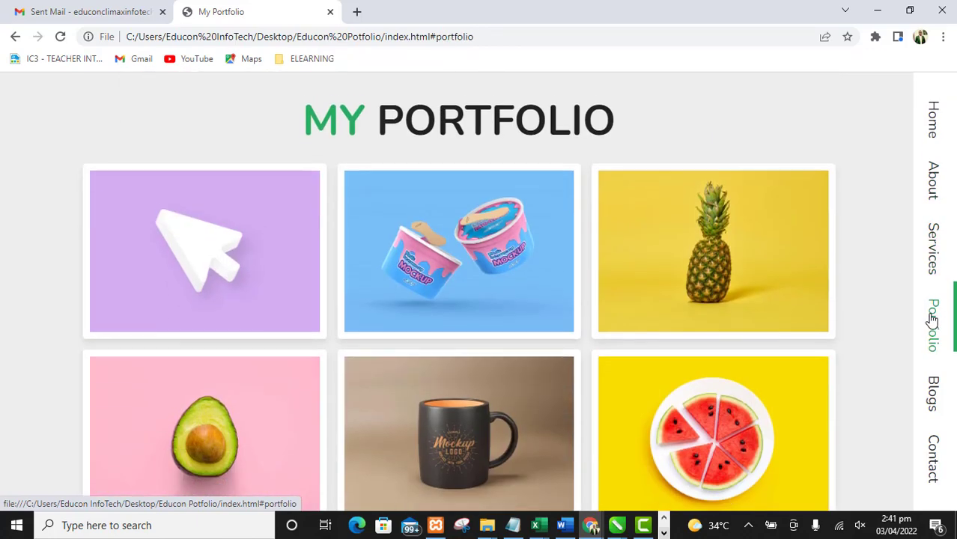
click(935, 402)
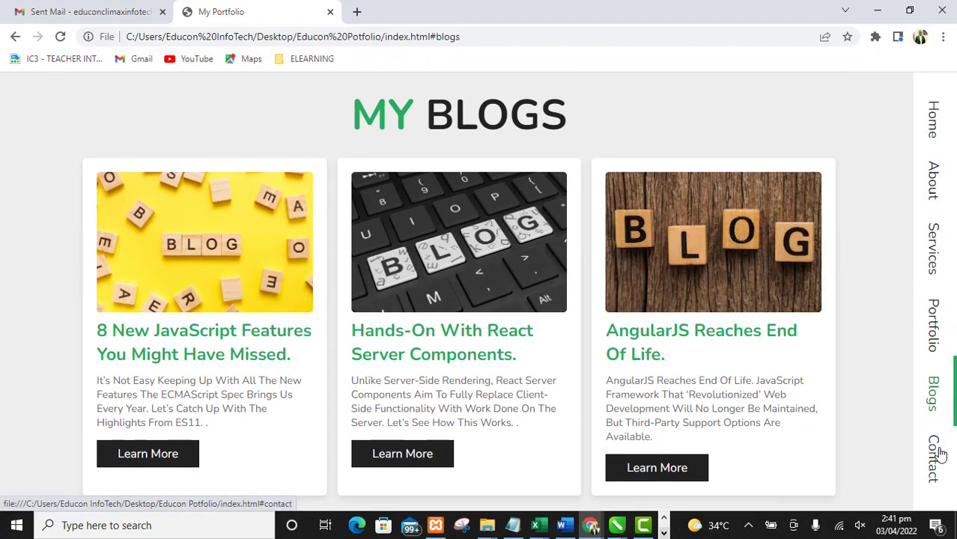
click(935, 458)
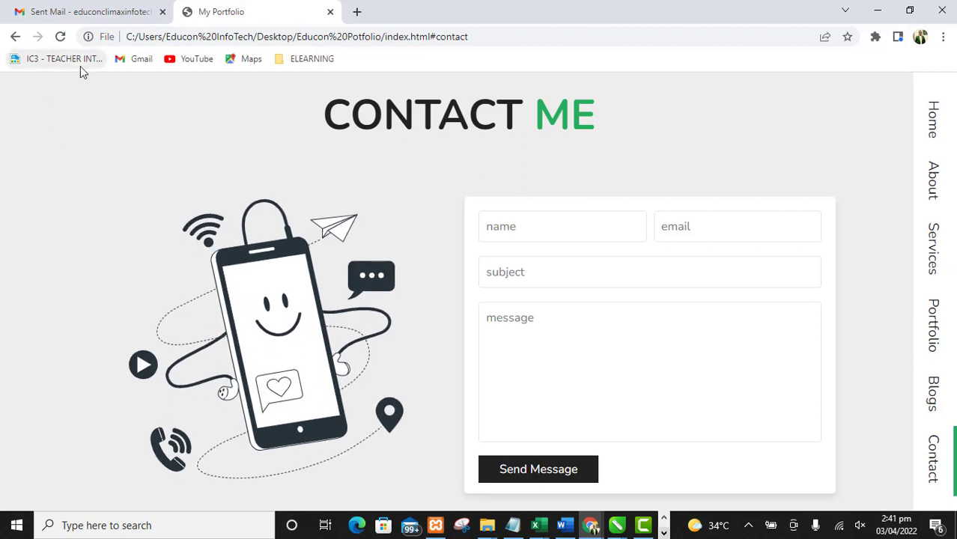
Close the portfolio page, minimize the browser and close the Educon Potfolio folder window.
click(330, 11)
click(876, 11)
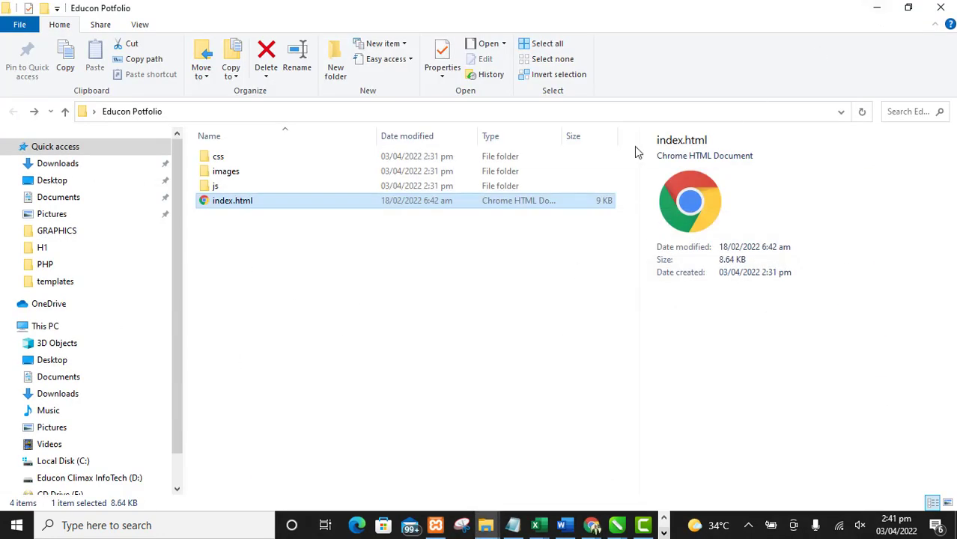
click(940, 8)
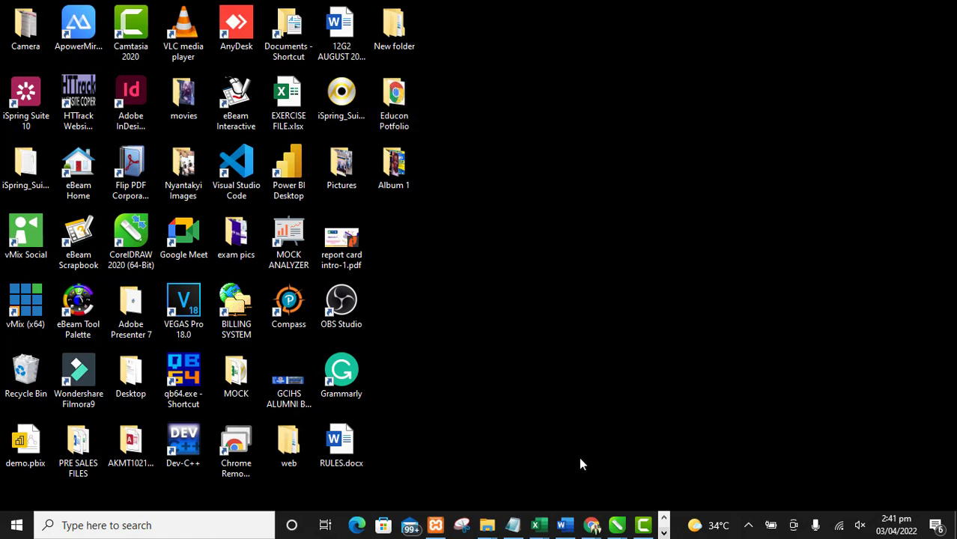
Switch to the Chrome window showing Gmail and open Google Drive from the Google apps.
mouse_move(595, 528)
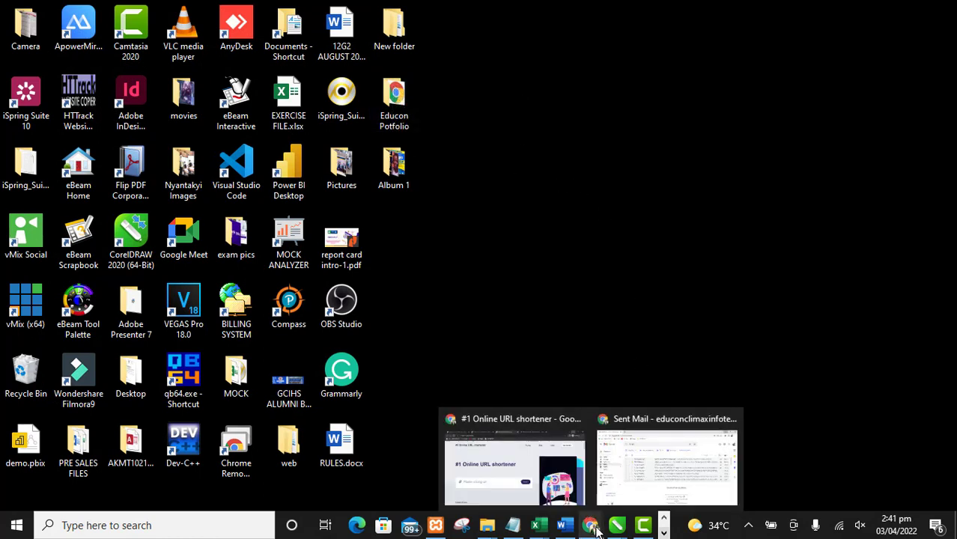
click(629, 481)
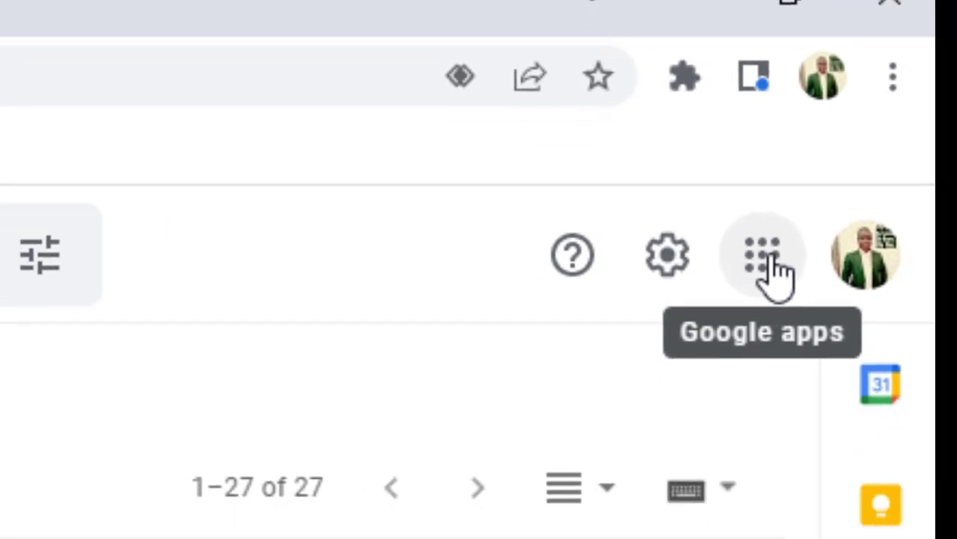
click(765, 323)
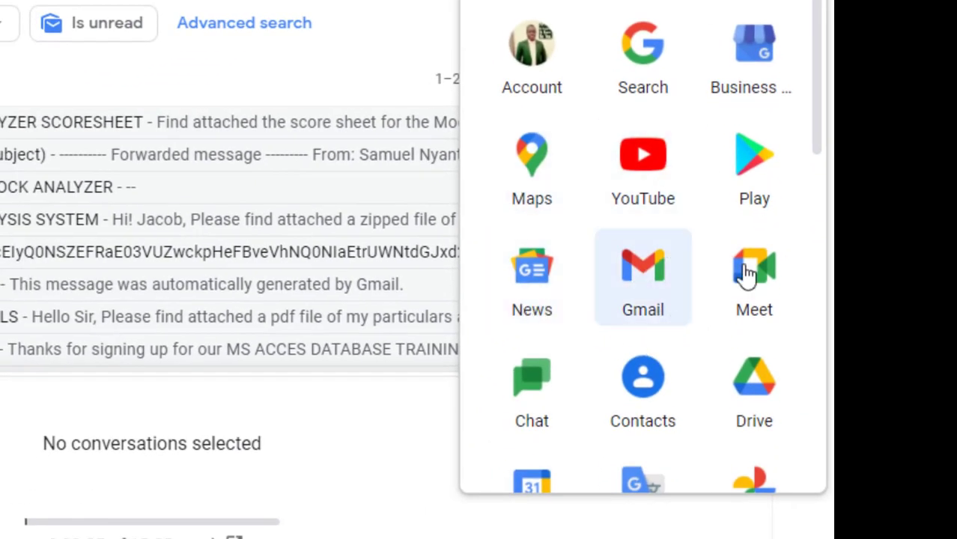
click(759, 393)
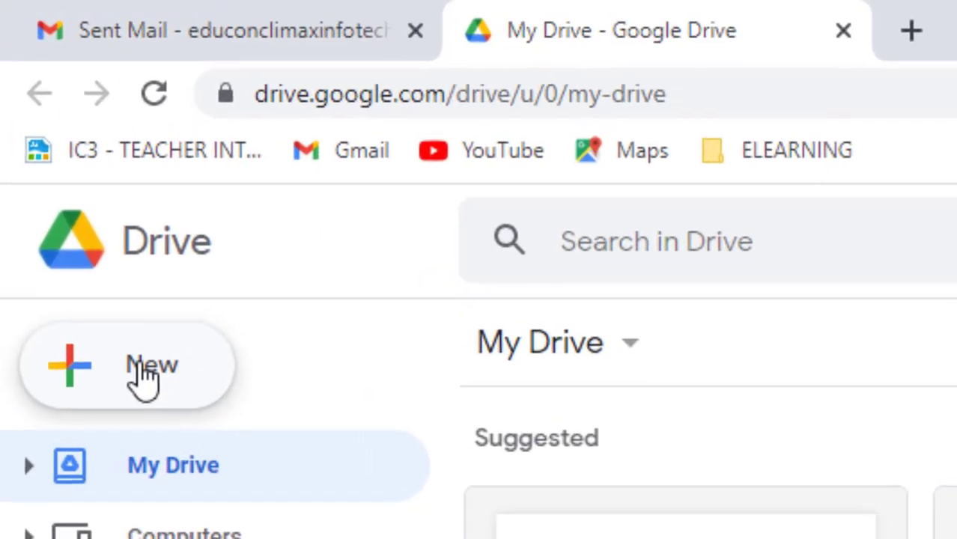
Upload the Educon Potfolio folder from the Desktop to My Drive and dismiss the upload notification.
click(146, 381)
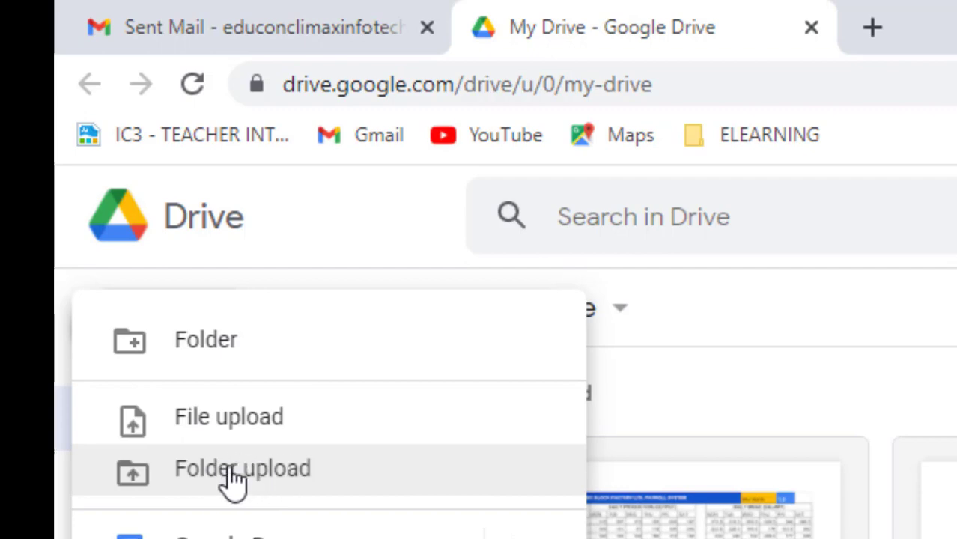
click(234, 479)
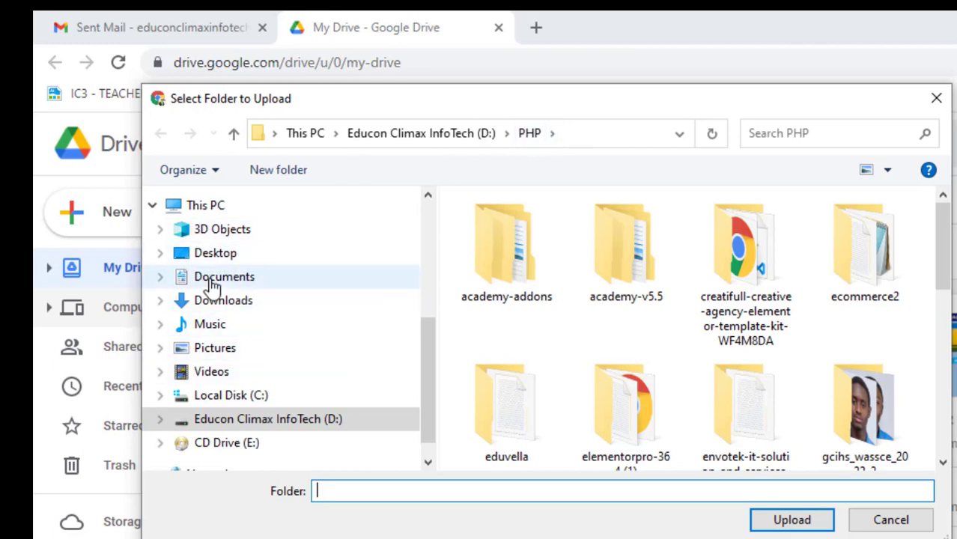
click(225, 255)
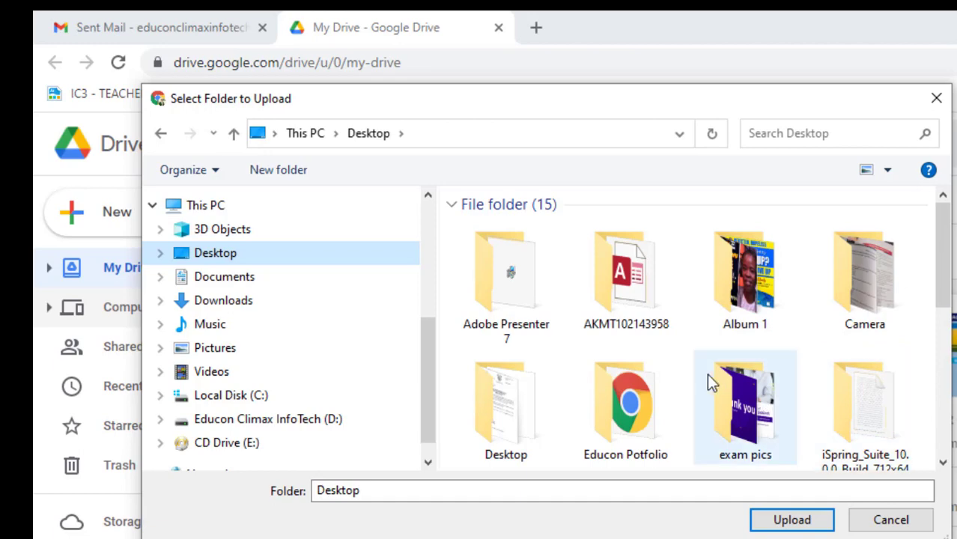
click(632, 405)
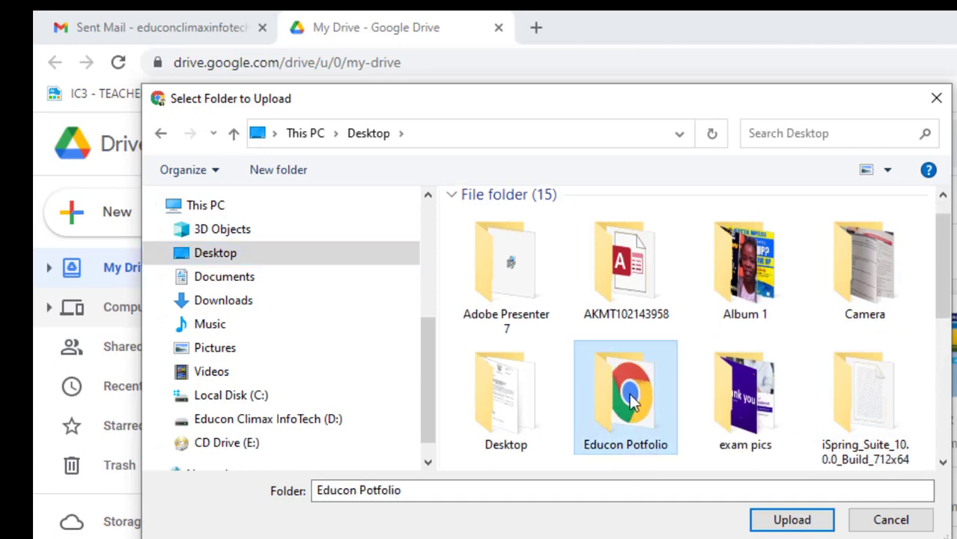
click(798, 524)
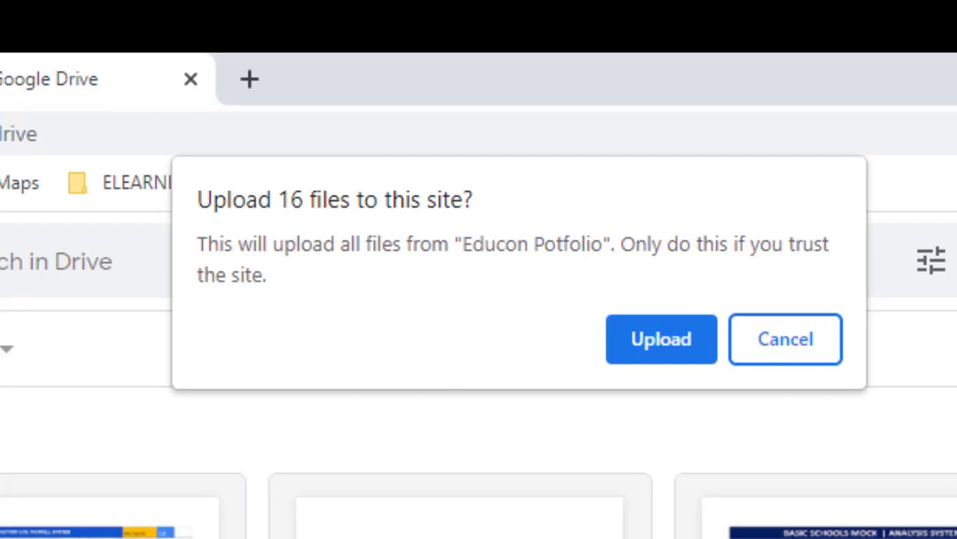
click(651, 341)
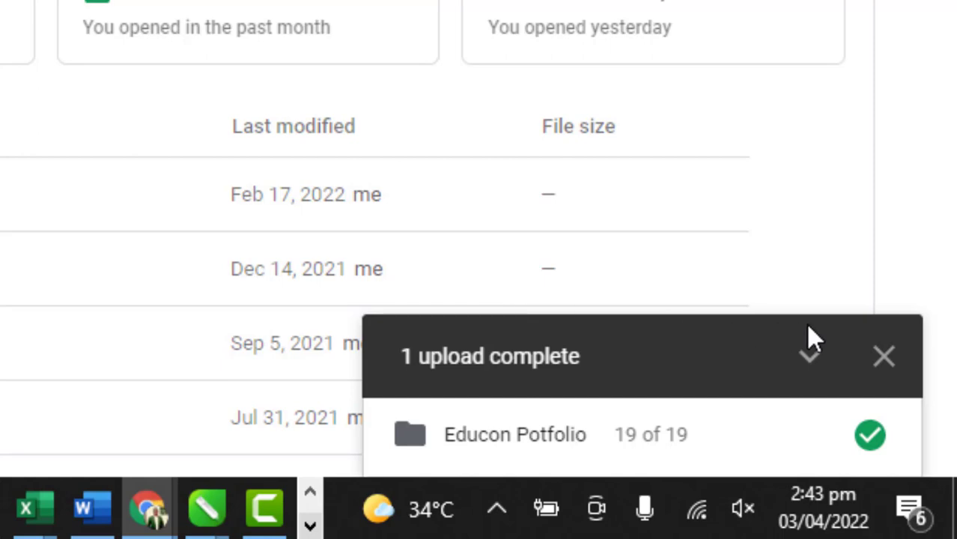
click(883, 356)
Share the Educon Potfolio folder in My Drive with anyone who has the link, as Viewer.
scroll(315, 351, down, 1)
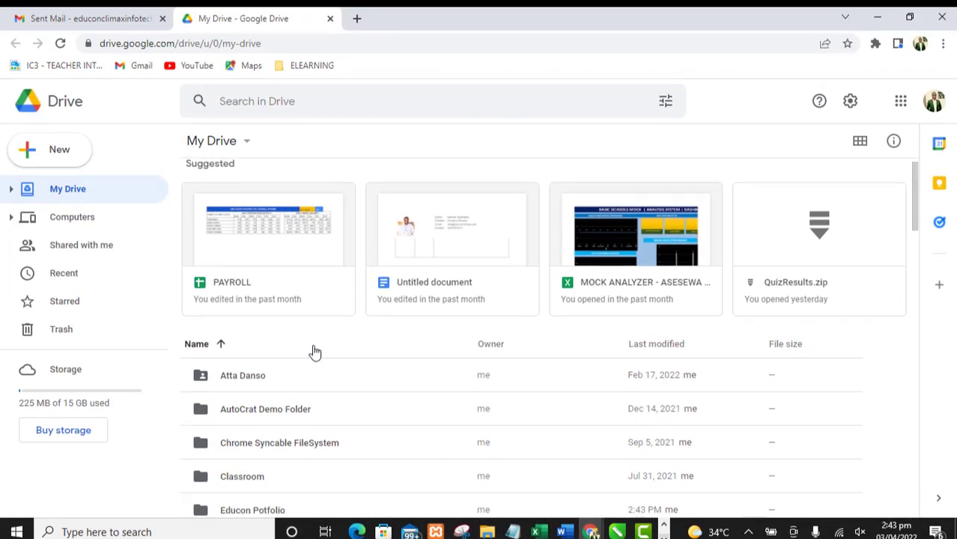
scroll(322, 352, down, 3)
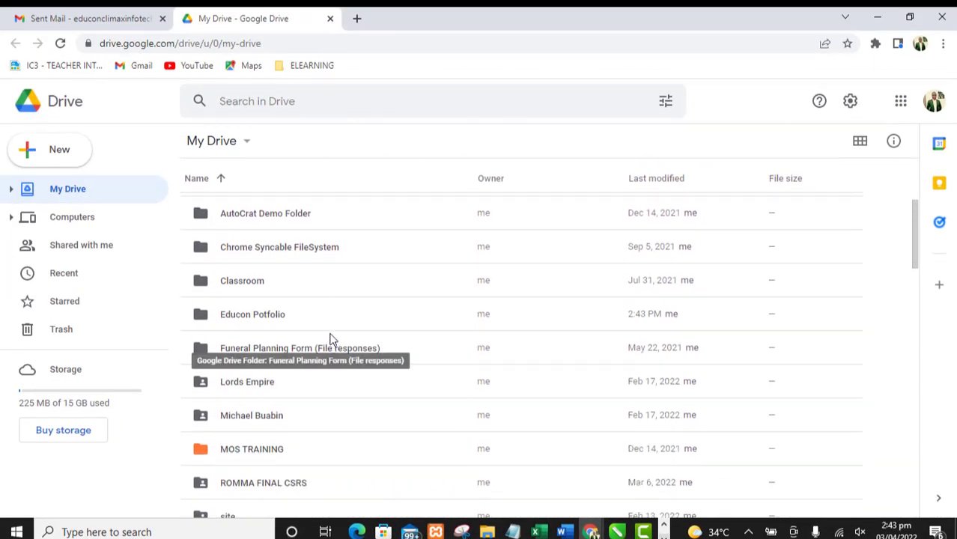
scroll(332, 337, down, 4)
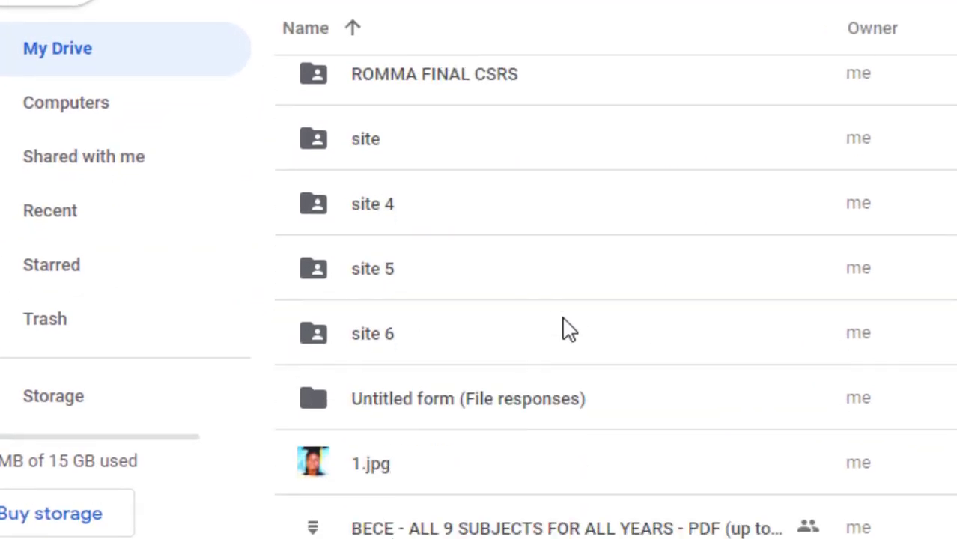
scroll(567, 329, down, 10)
scroll(566, 295, up, 15)
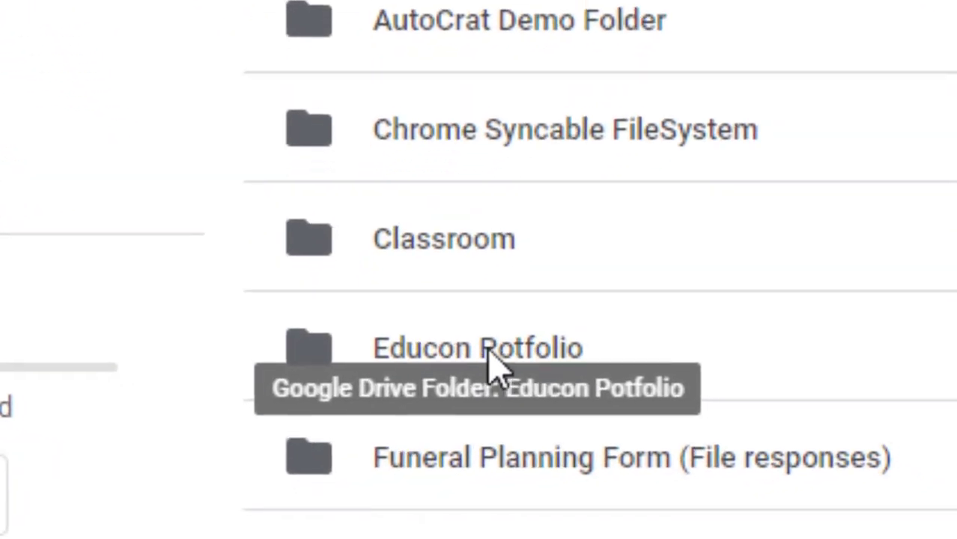
click(481, 339)
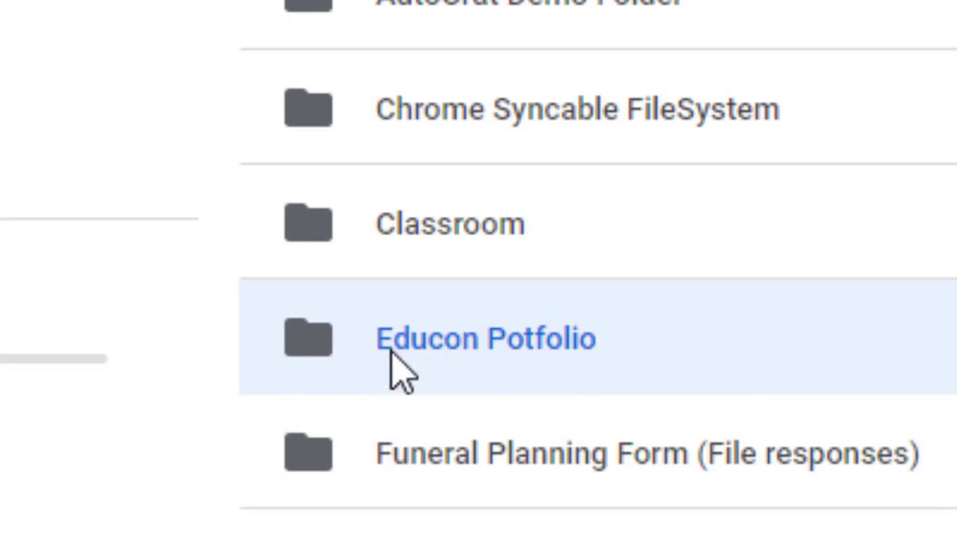
right_click(471, 340)
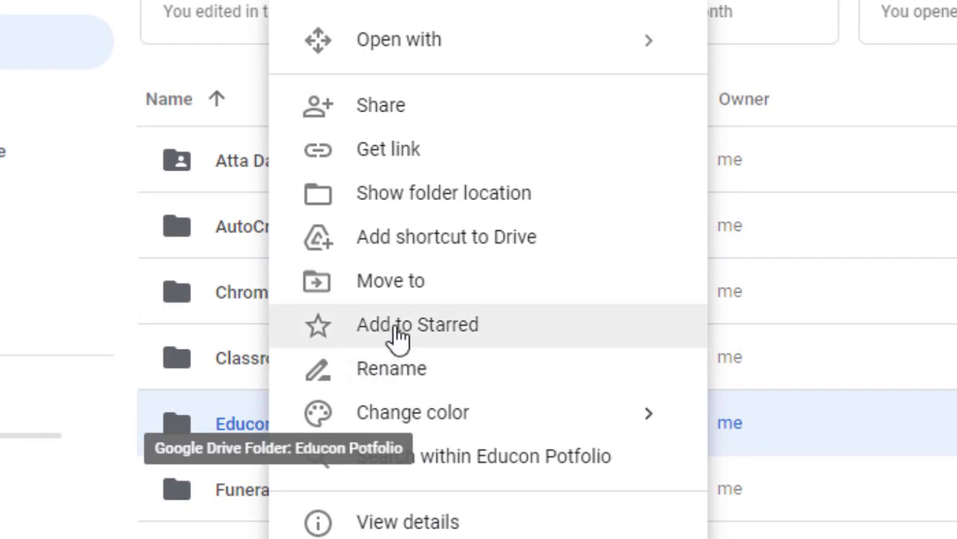
click(408, 114)
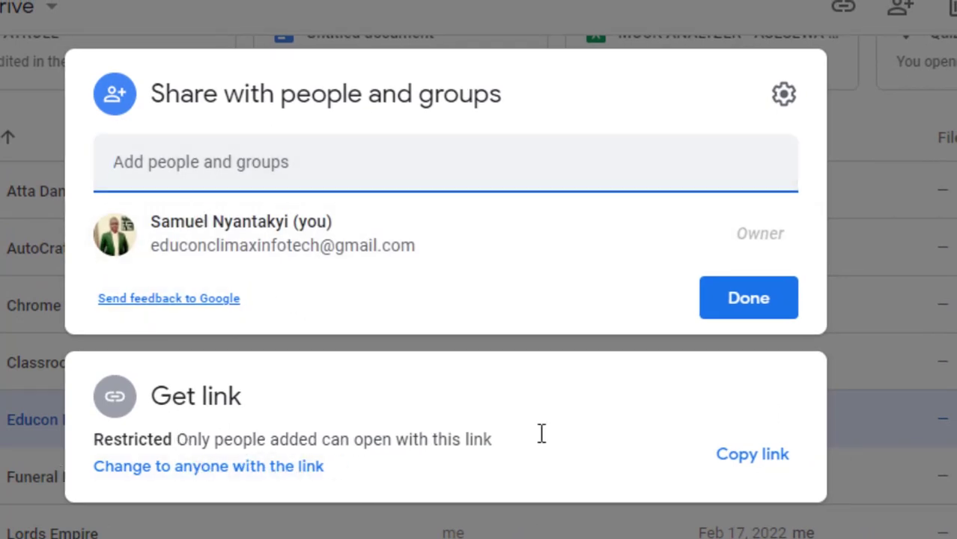
click(186, 468)
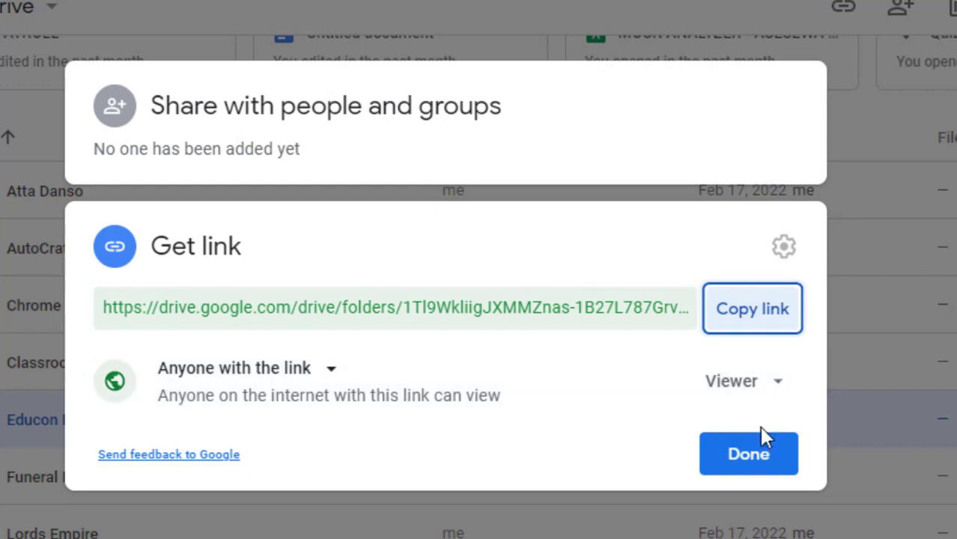
click(758, 458)
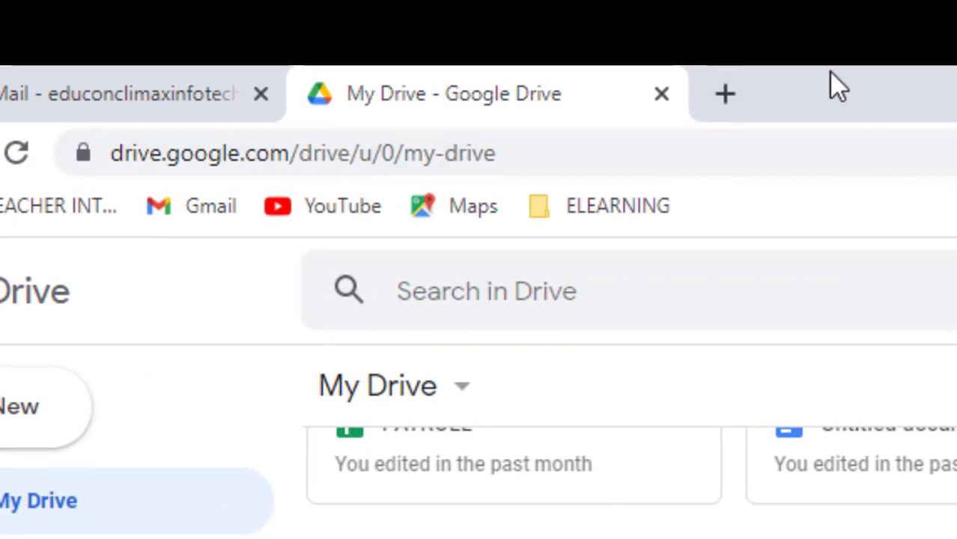
Search Google for "drive to web" in a new tab and open the DriveToWeb site.
click(716, 96)
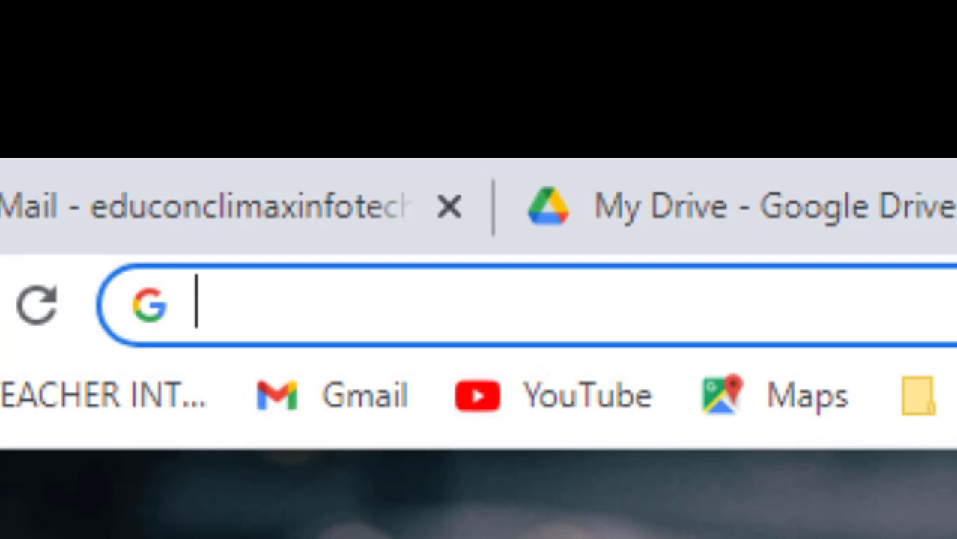
text(dr)
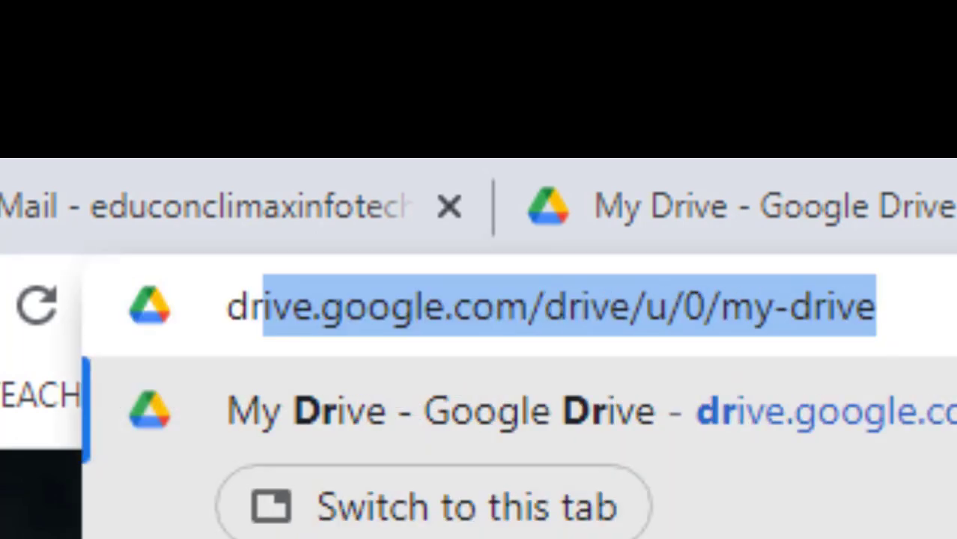
text(ive )
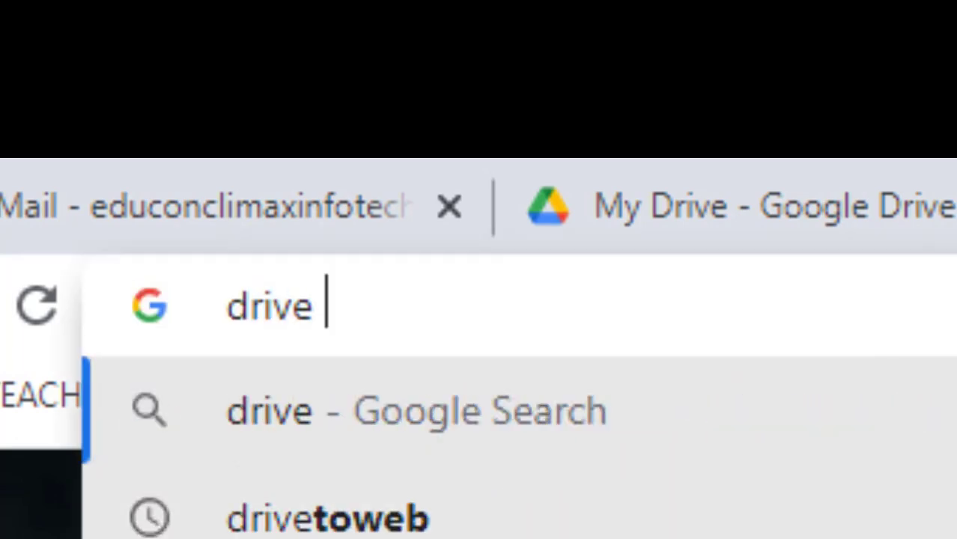
text(to we)
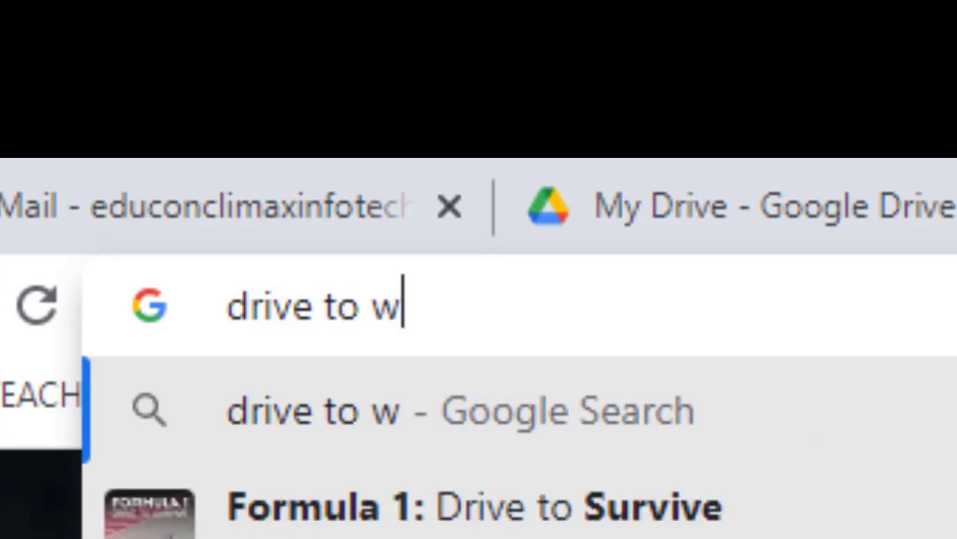
text(b)
key(Return)
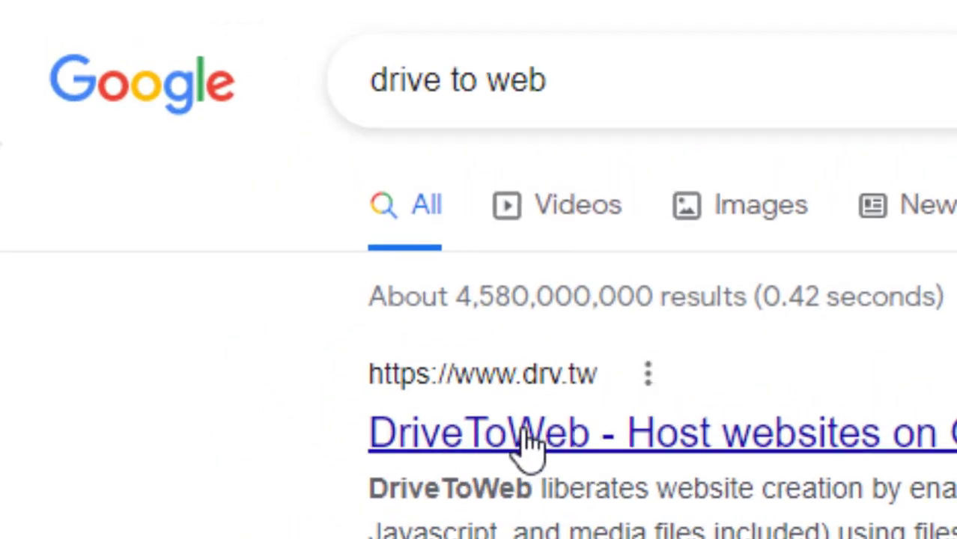
click(524, 442)
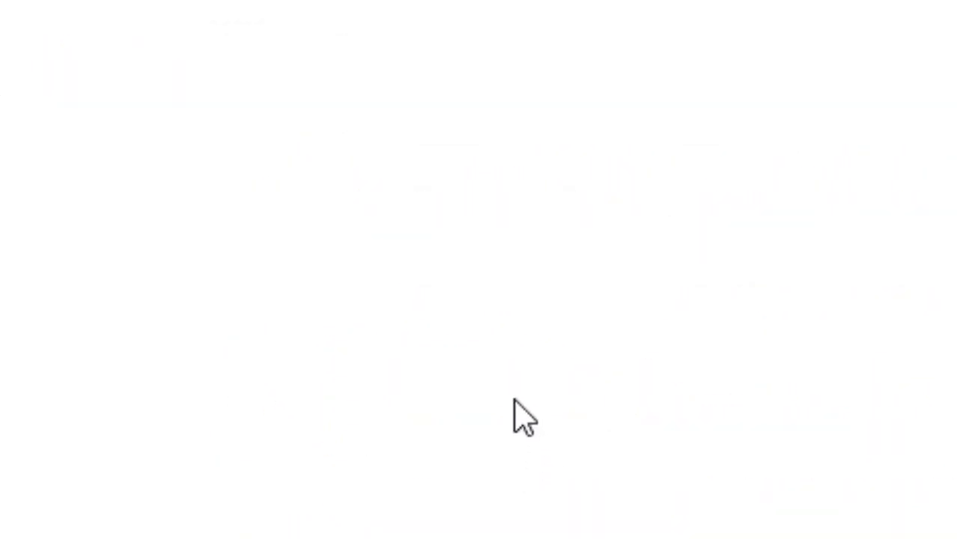
Choose to host on Google Drive, sign in with the Google account holding the uploaded folder and allow DriveToWeb access.
scroll(487, 202, down, 1)
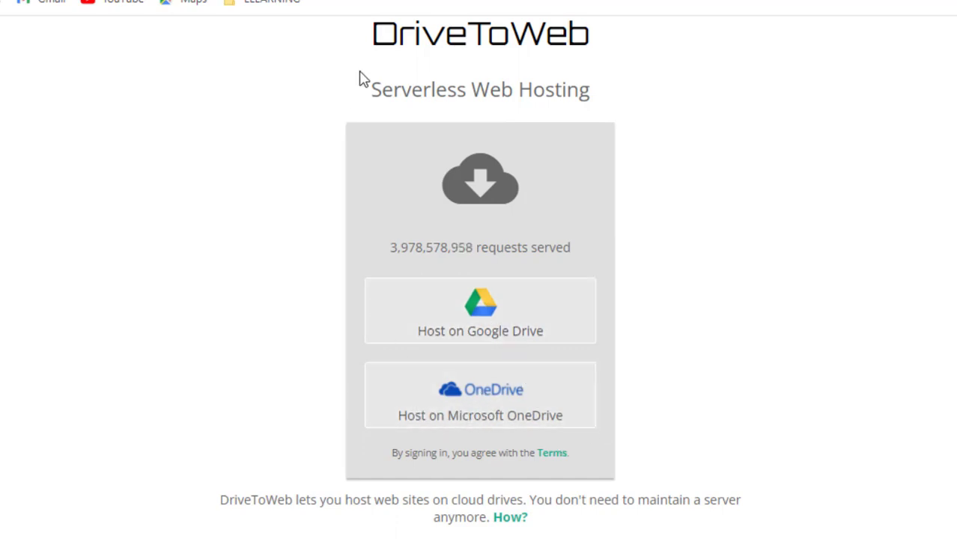
click(483, 321)
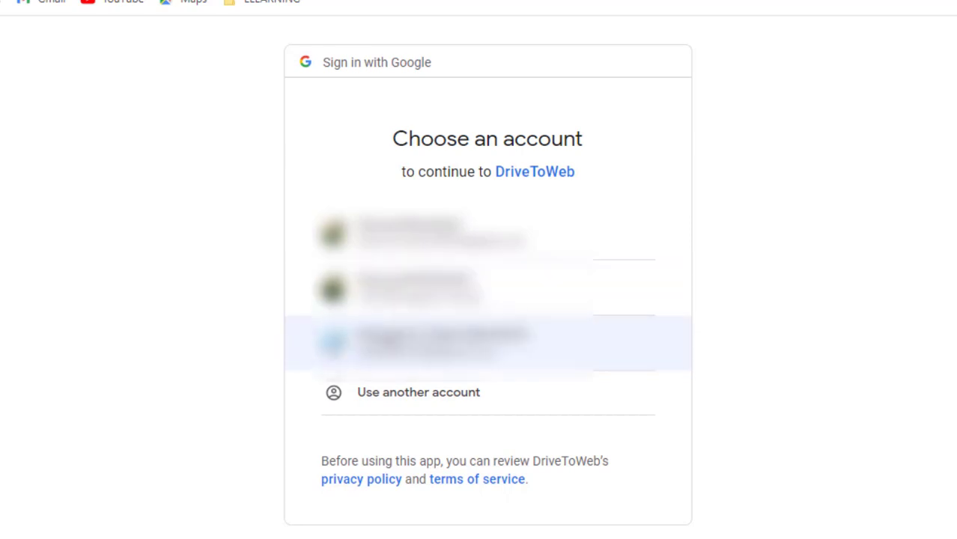
click(408, 238)
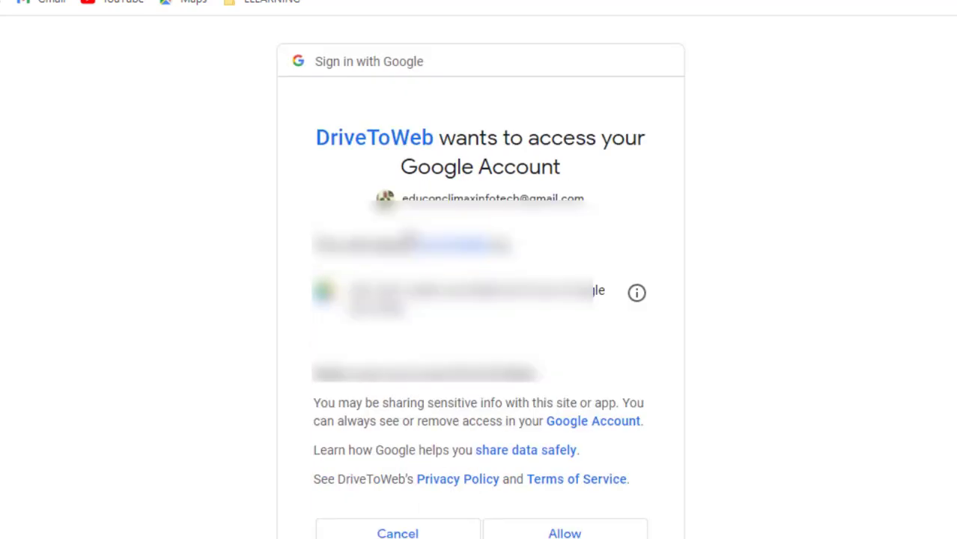
scroll(503, 331, down, 2)
click(580, 466)
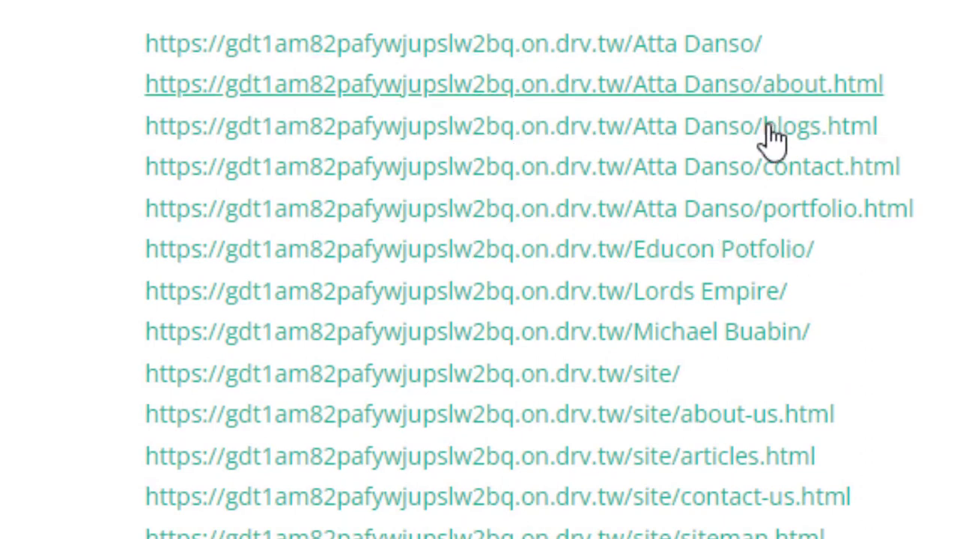
Open the hosted Educon Potfolio site from DriveToWeb's list of shareable web pages and look through its sections.
scroll(747, 353, down, 5)
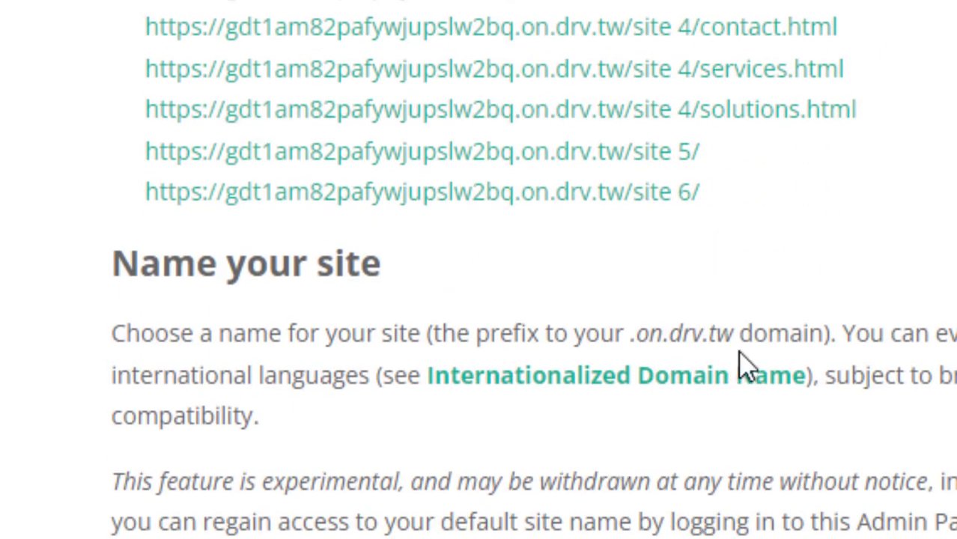
scroll(744, 363, up, 5)
scroll(743, 349, up, 2)
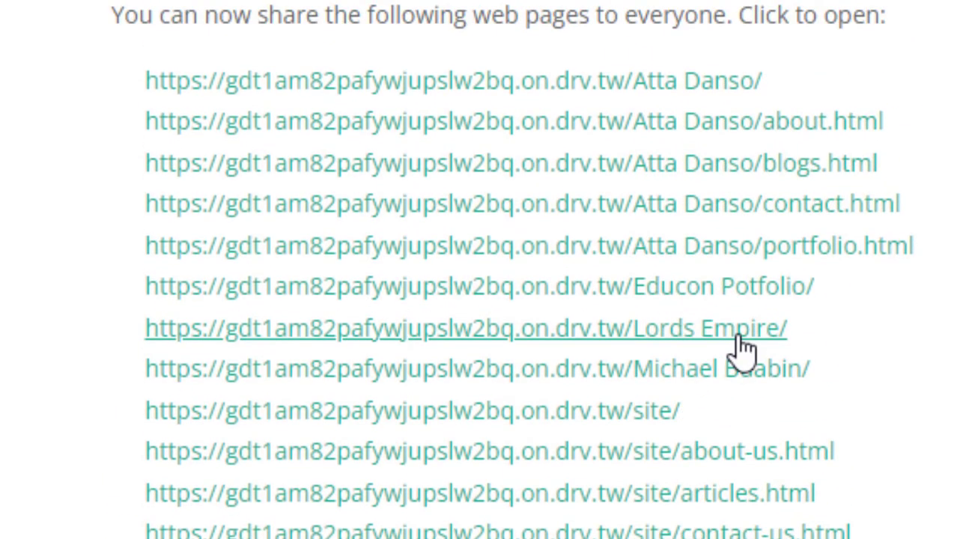
click(627, 292)
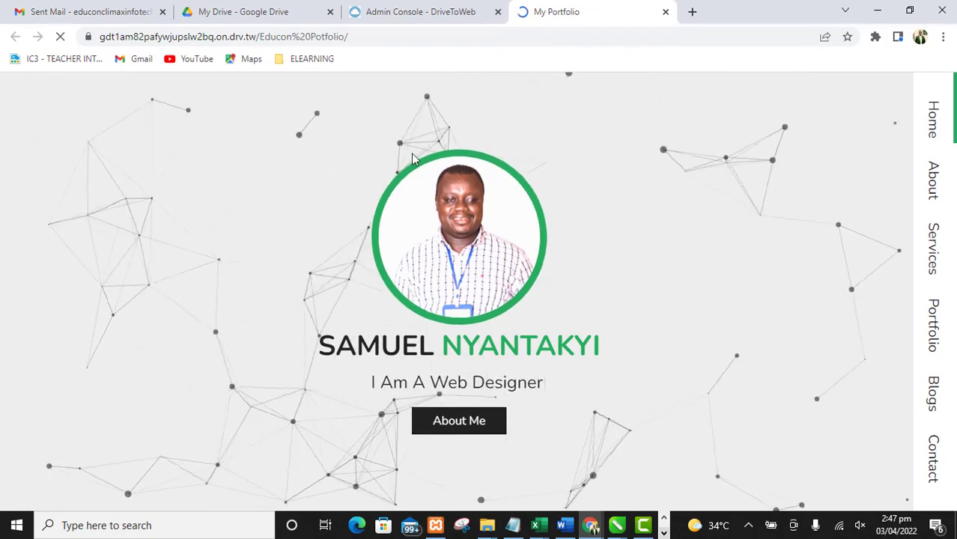
scroll(433, 299, down, 10)
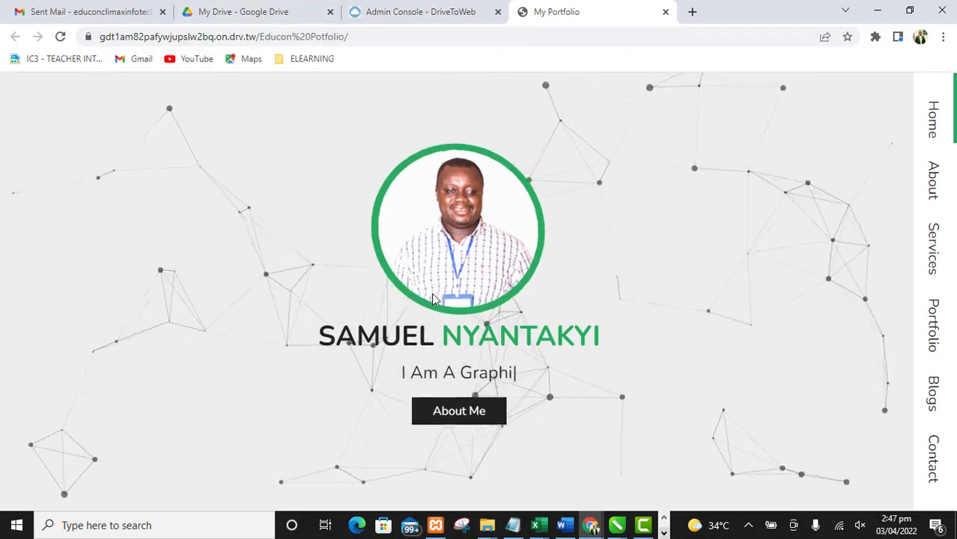
scroll(433, 299, down, 12)
scroll(421, 310, up, 18)
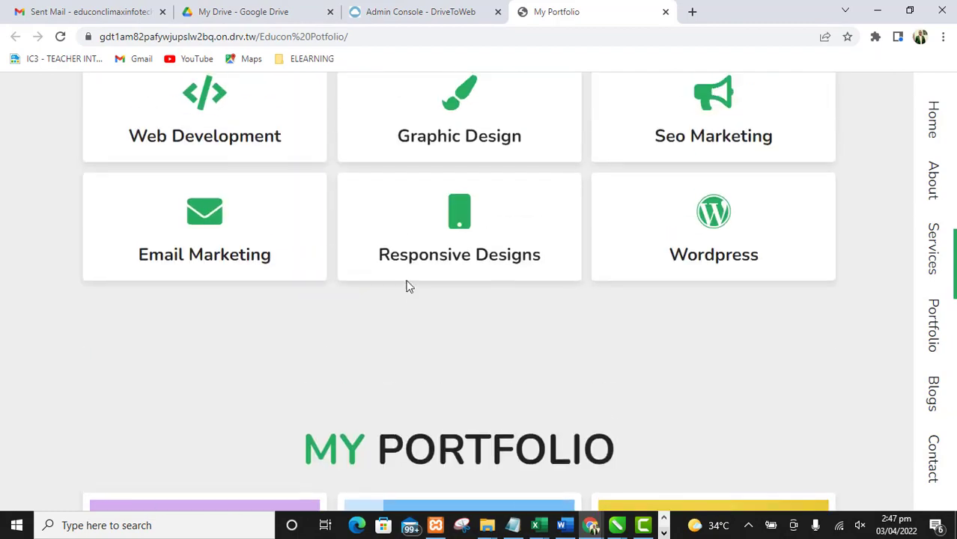
scroll(406, 282, up, 4)
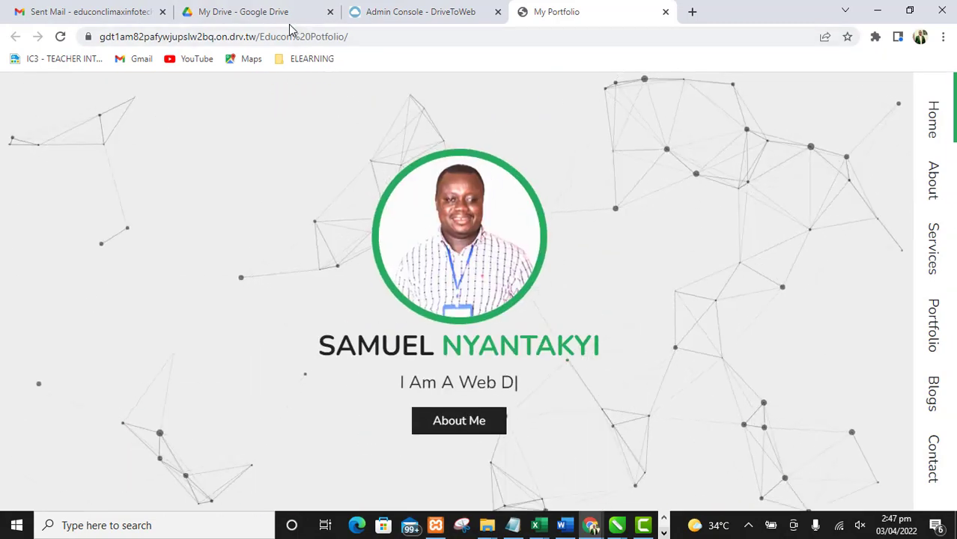
scroll(489, 223, down, 2)
scroll(489, 223, up, 2)
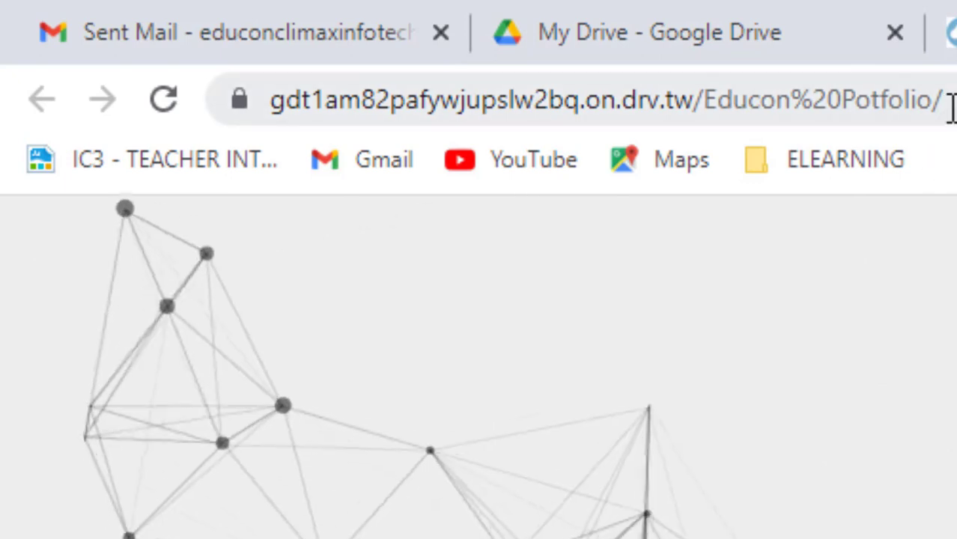
Copy the web address of the hosted Educon Potfolio site.
click(889, 103)
right_click(892, 105)
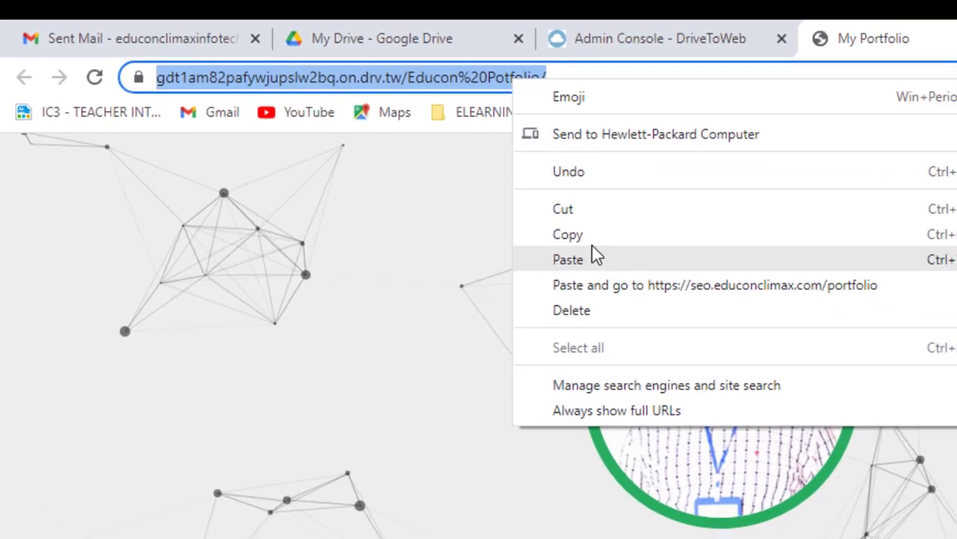
click(921, 336)
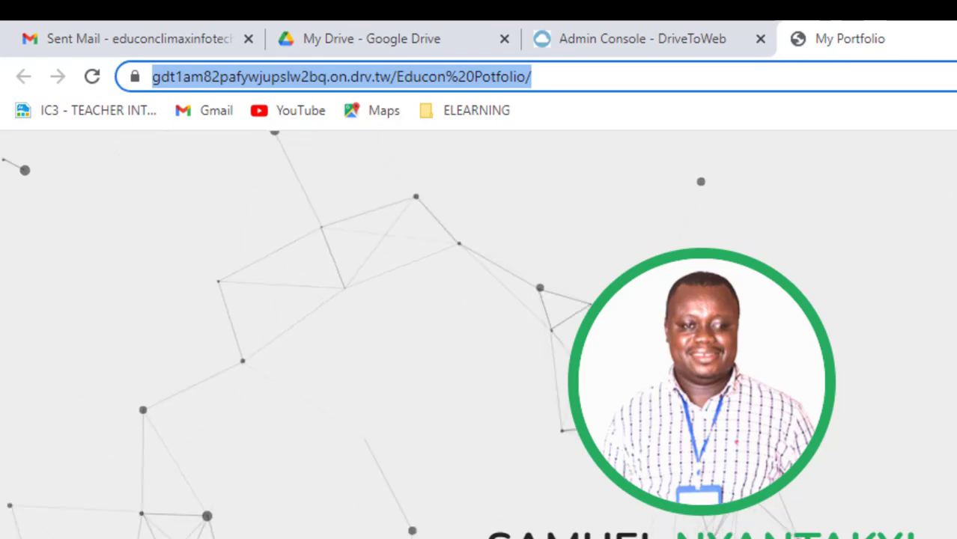
Open the URL shortener at seo.educonclimax.com in a new tab and look over its home page.
key(ctrl+t)
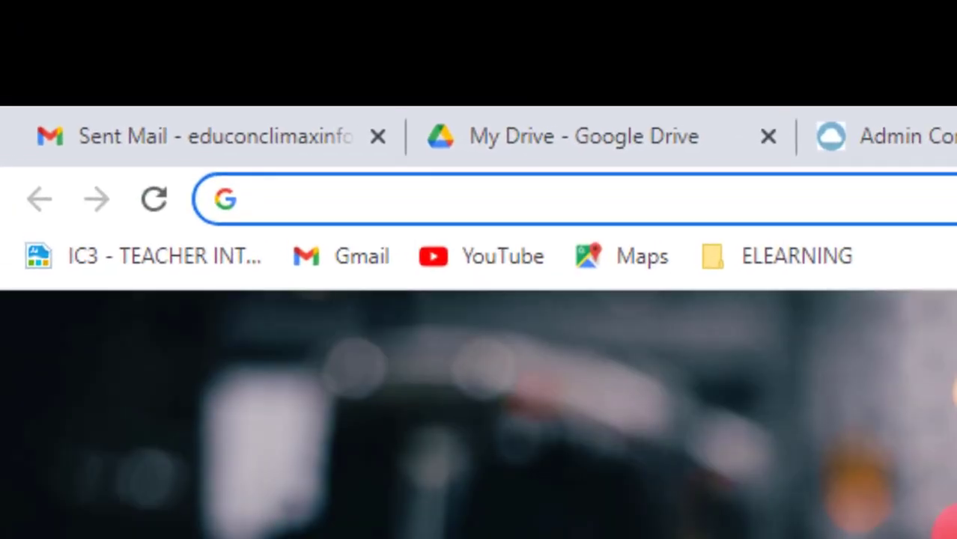
text(seo)
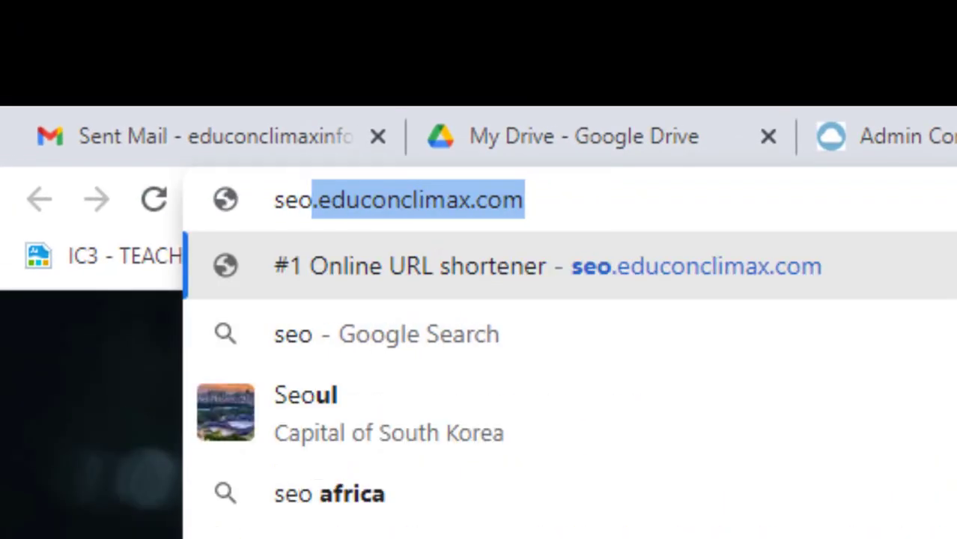
key(Return)
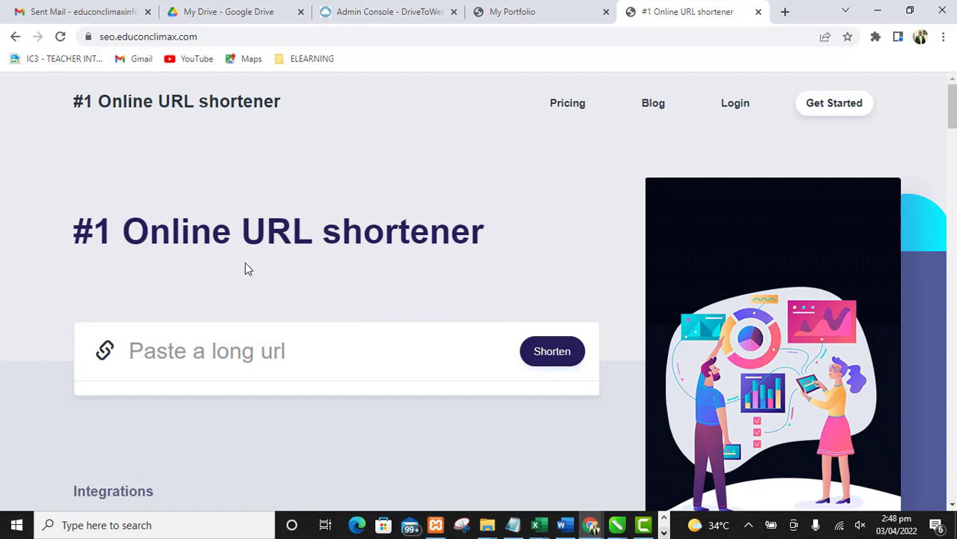
scroll(264, 271, down, 3)
scroll(266, 268, up, 3)
Log in to the URL shortener with the saved account e-mail and password.
click(722, 116)
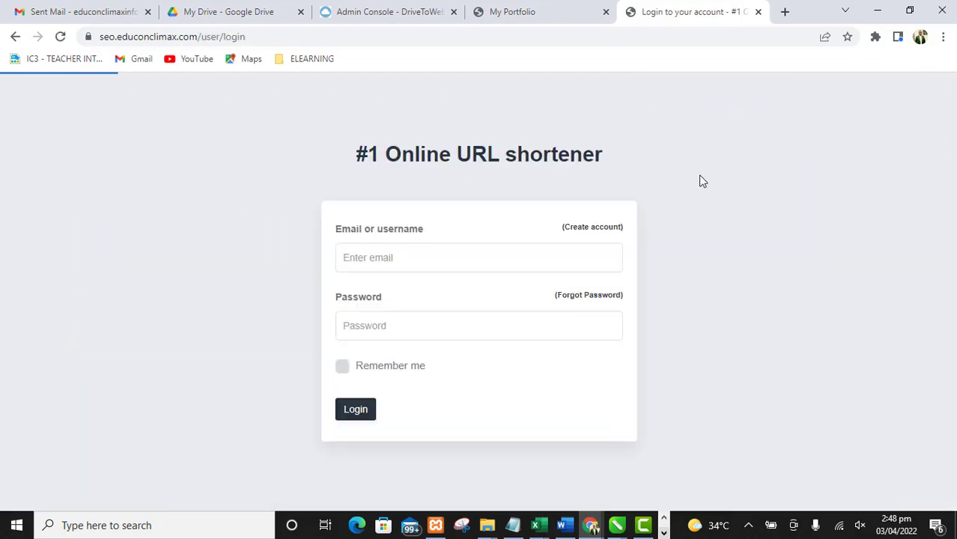
click(419, 258)
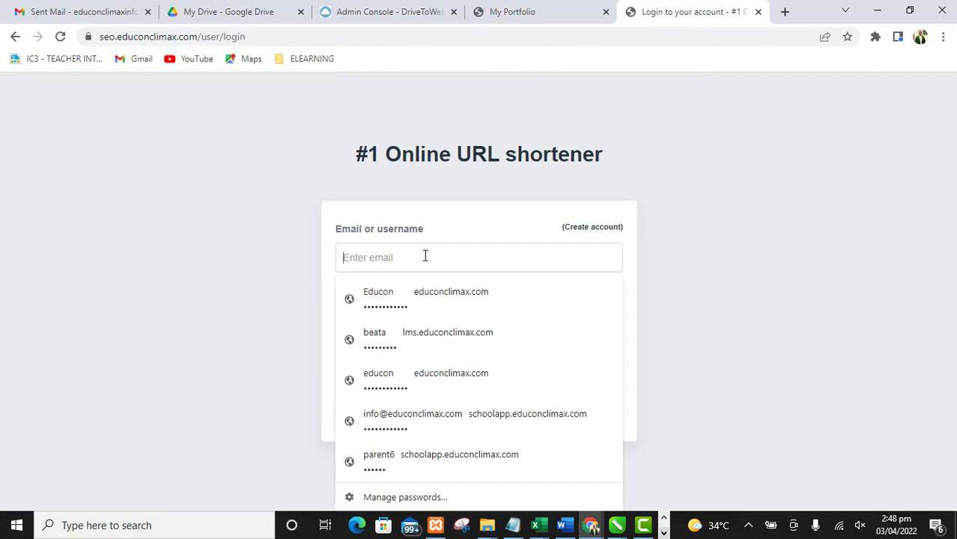
click(430, 416)
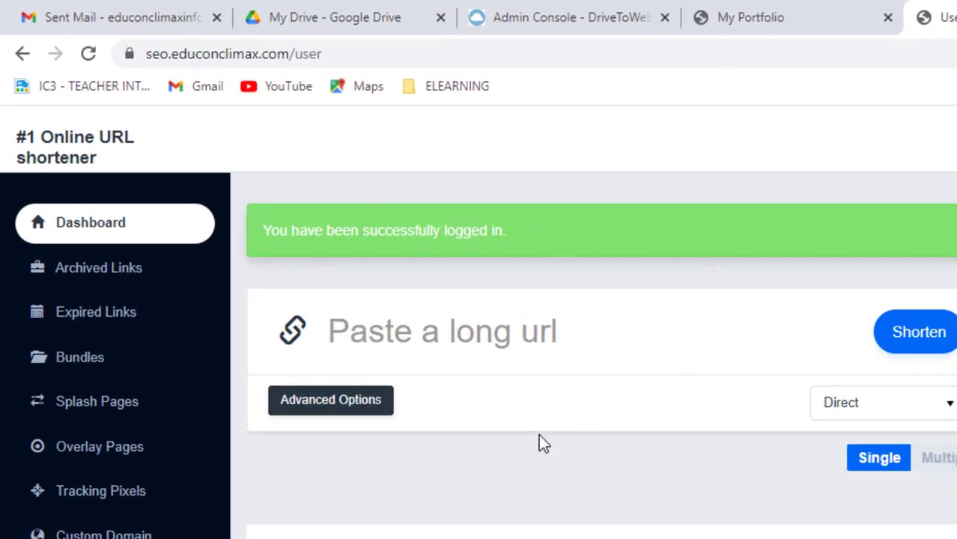
Paste the copied site address as the long URL to shorten and check it back to its beginning.
right_click(368, 332)
click(437, 494)
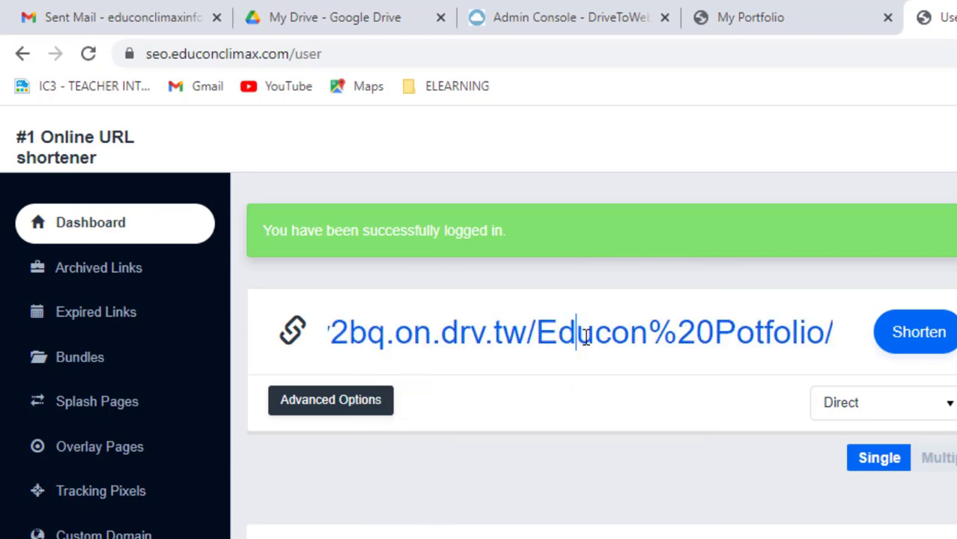
key(Left)
key(Left)
key(Left)
key(Left)
key(Left)
key(Left)
key(Left)
key(Left)
key(Left)
key(Left)
key(Left)
key(Left)
key(Left)
key(Left)
key(Left)
key(Left)
key(Left)
key(Left)
key(Left)
key(Left)
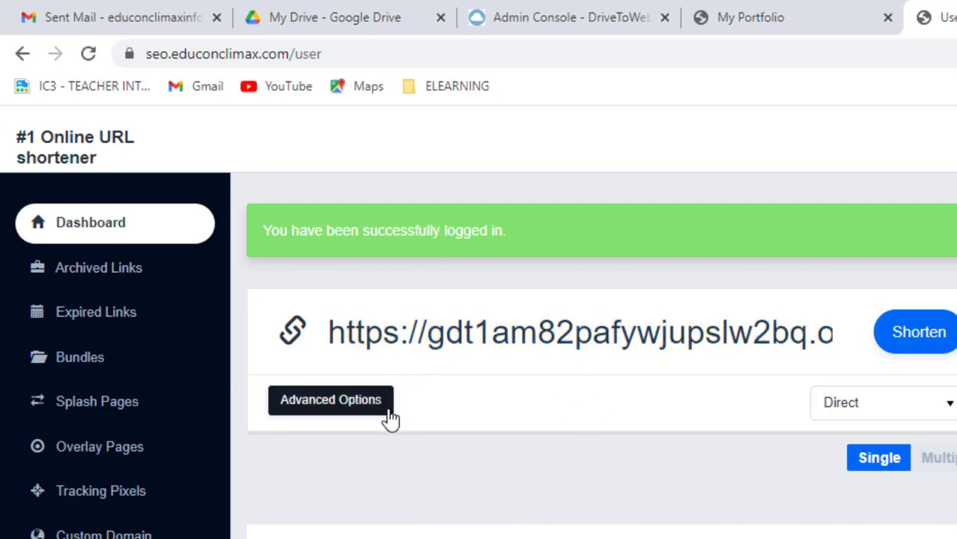
Show the shortener's advanced options and try to shorten the URL with the custom alias "portfolio".
click(360, 404)
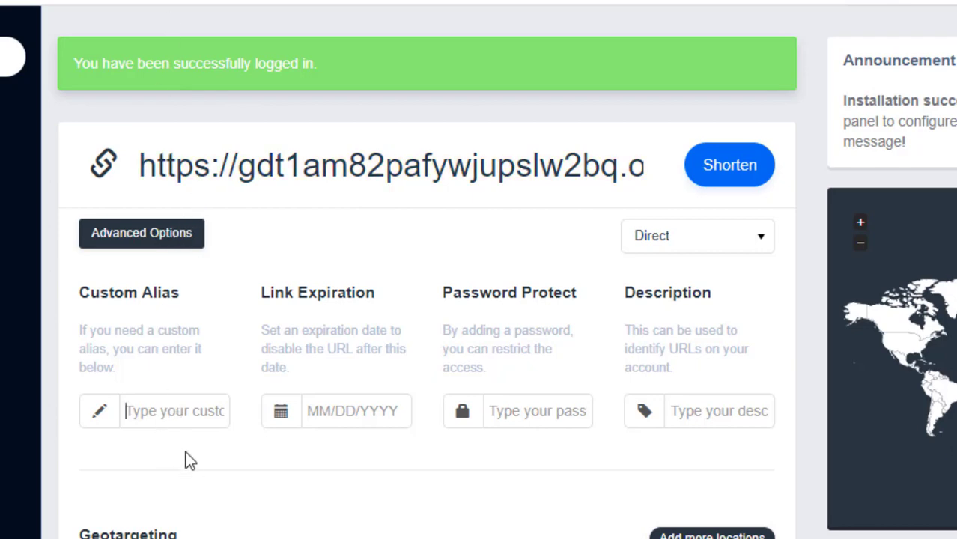
text(portfolio)
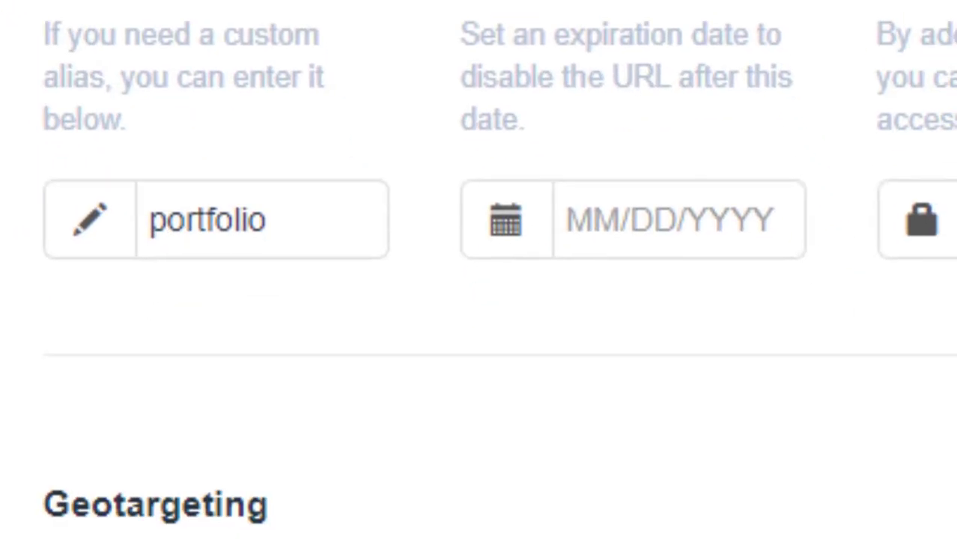
scroll(479, 270, up, 1)
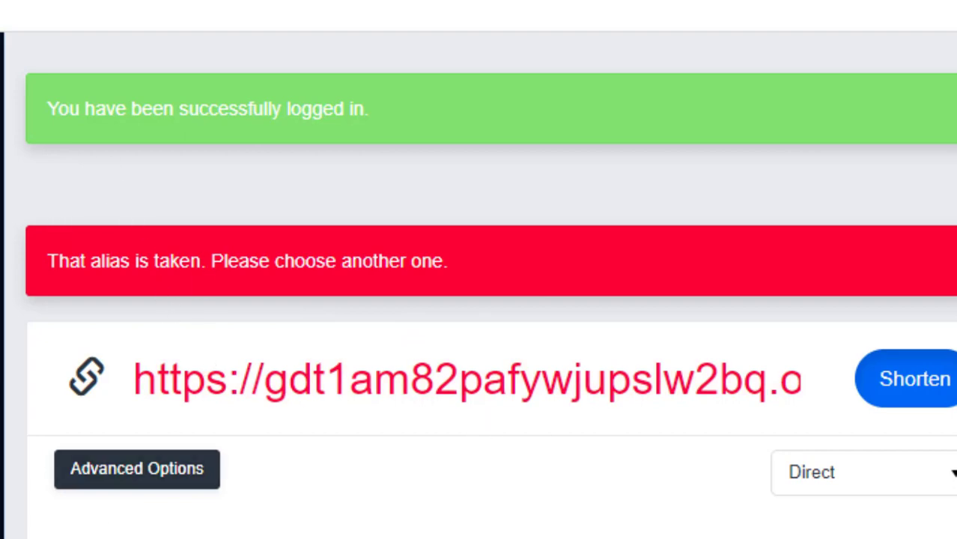
Change the custom alias to "site" and shorten the URL.
double_click(142, 500)
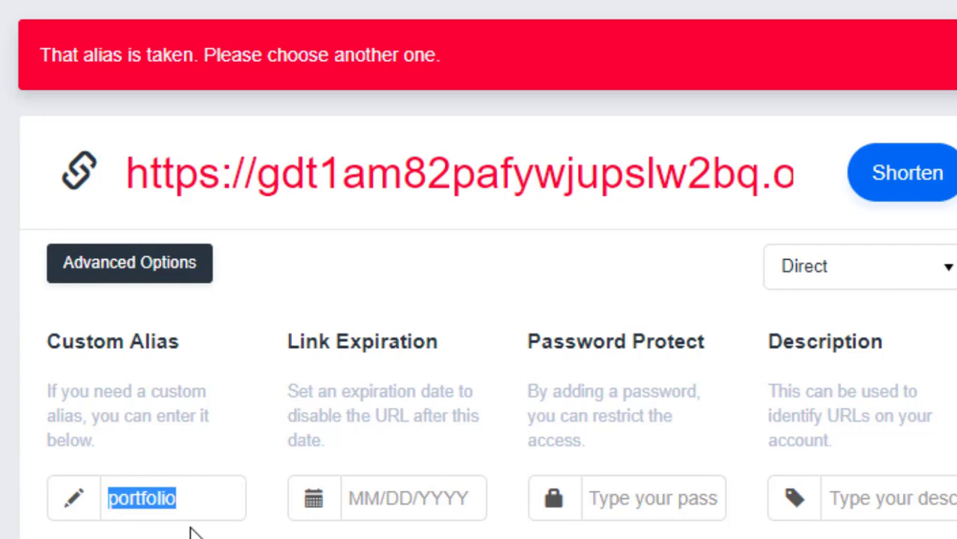
text(site)
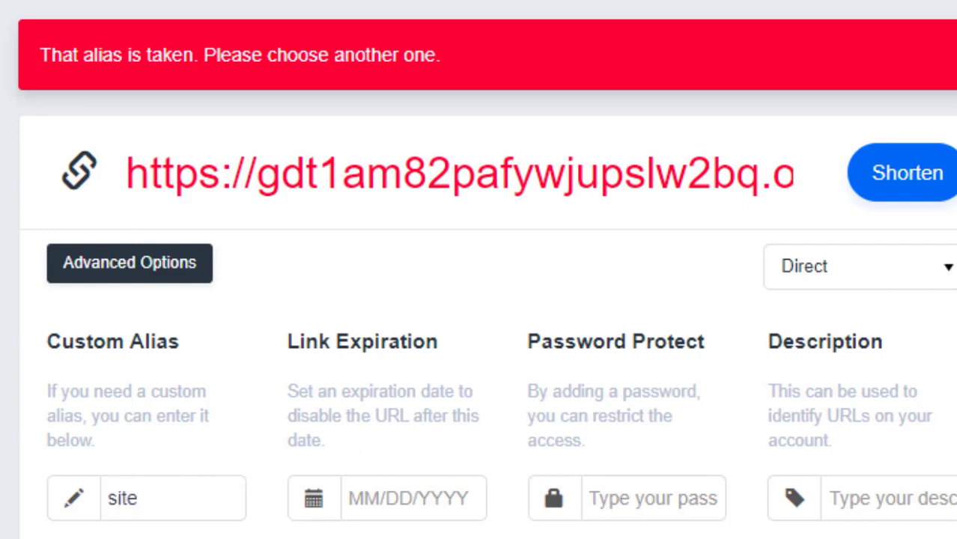
click(919, 193)
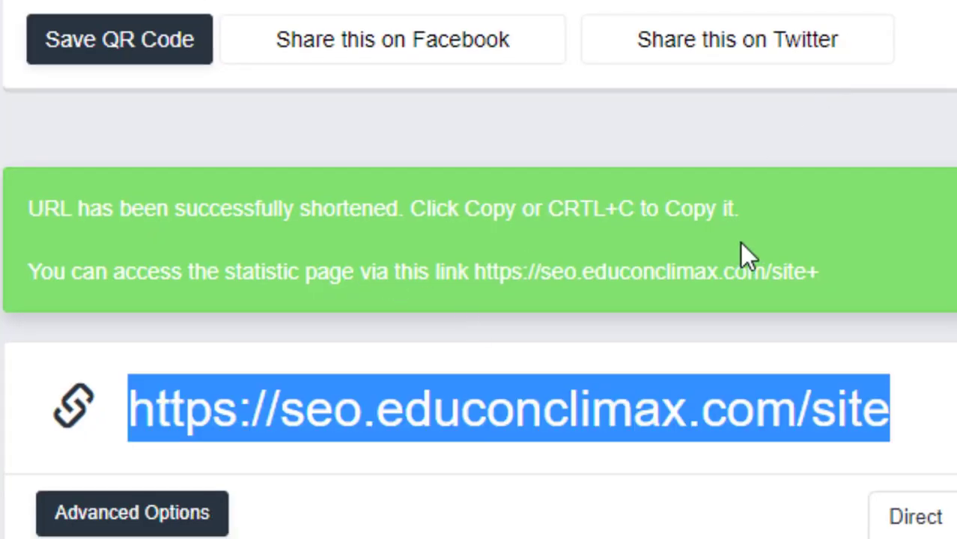
scroll(739, 241, down, 1)
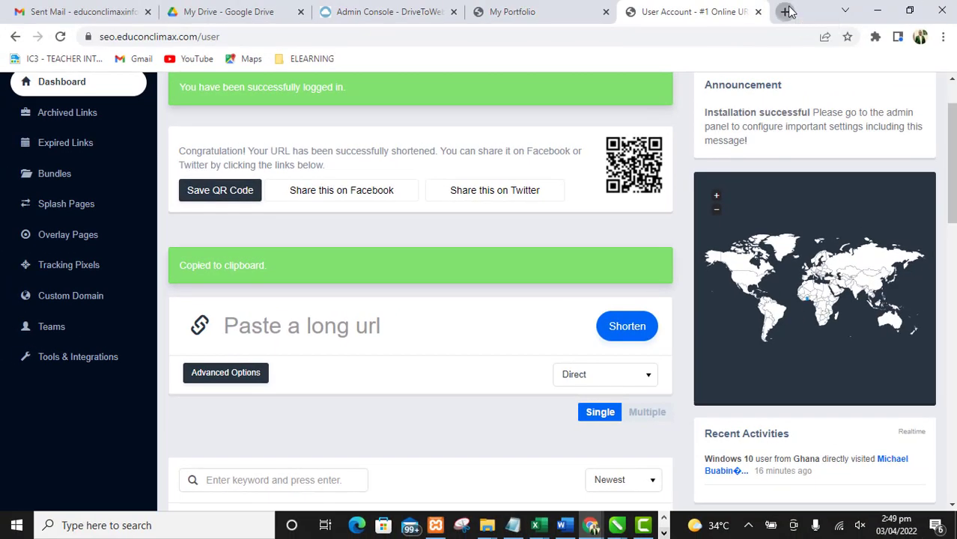
click(785, 11)
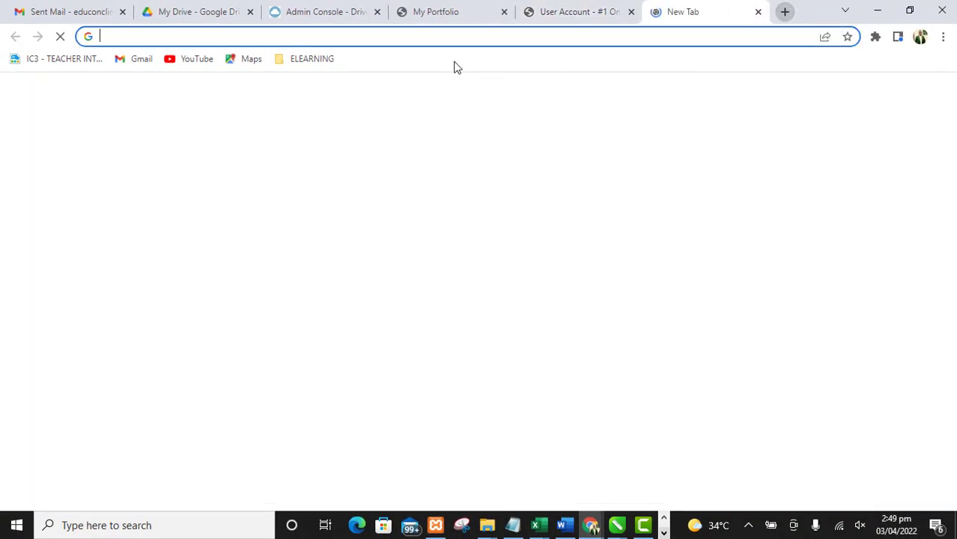
text(https://seo.educonclimax.com/site)
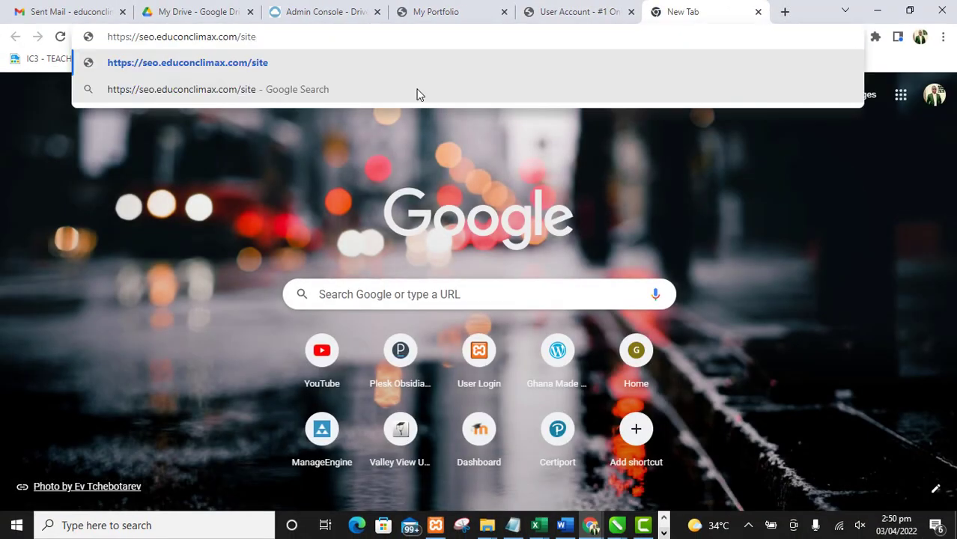
key(Return)
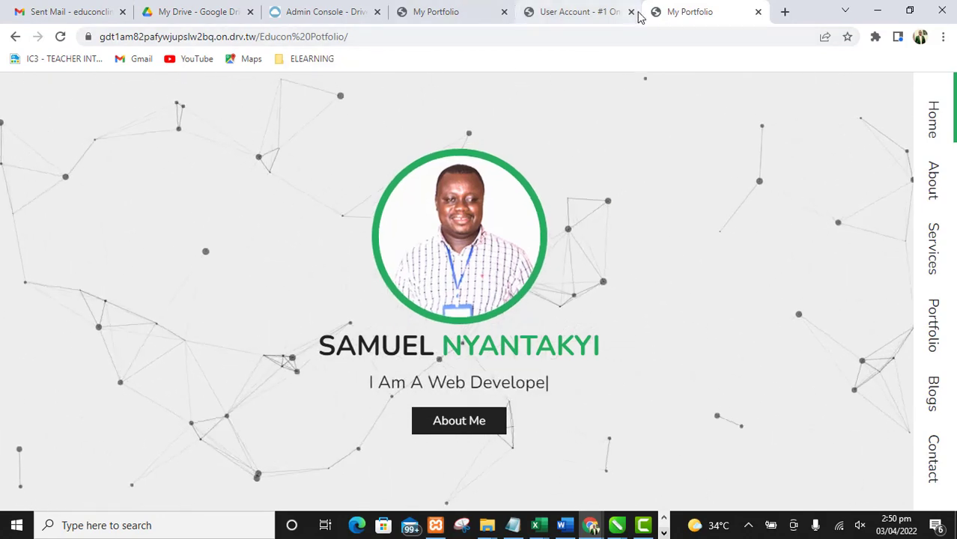
click(371, 36)
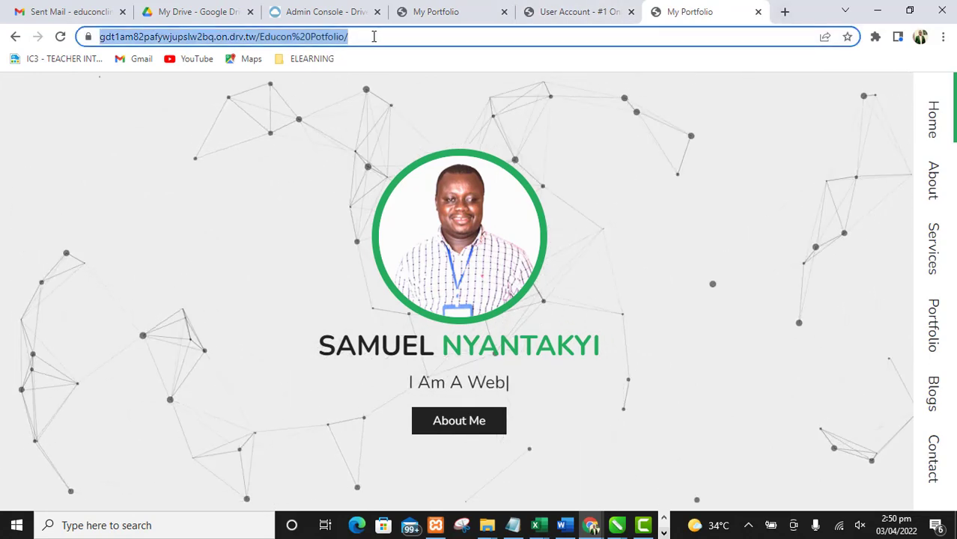
text(https://seo.educonclimax.com/site)
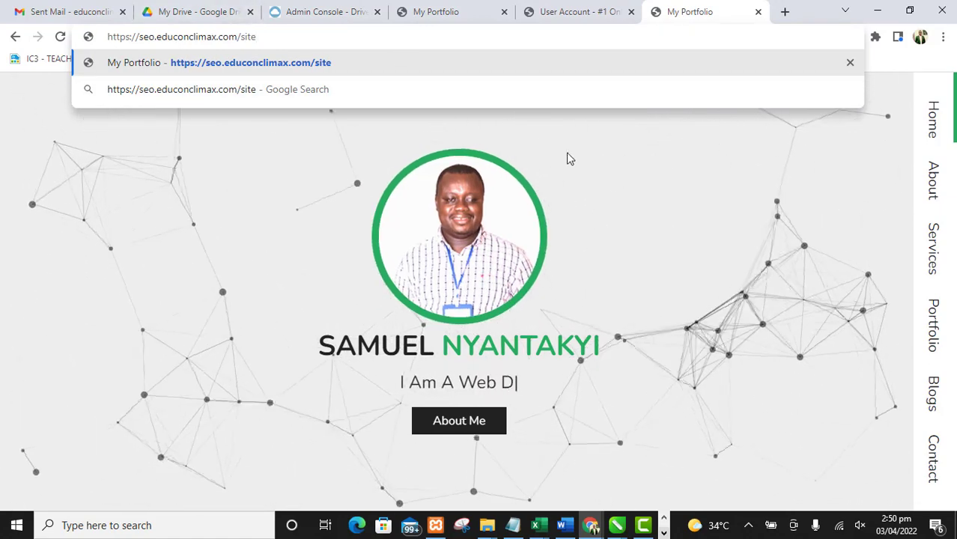
click(508, 75)
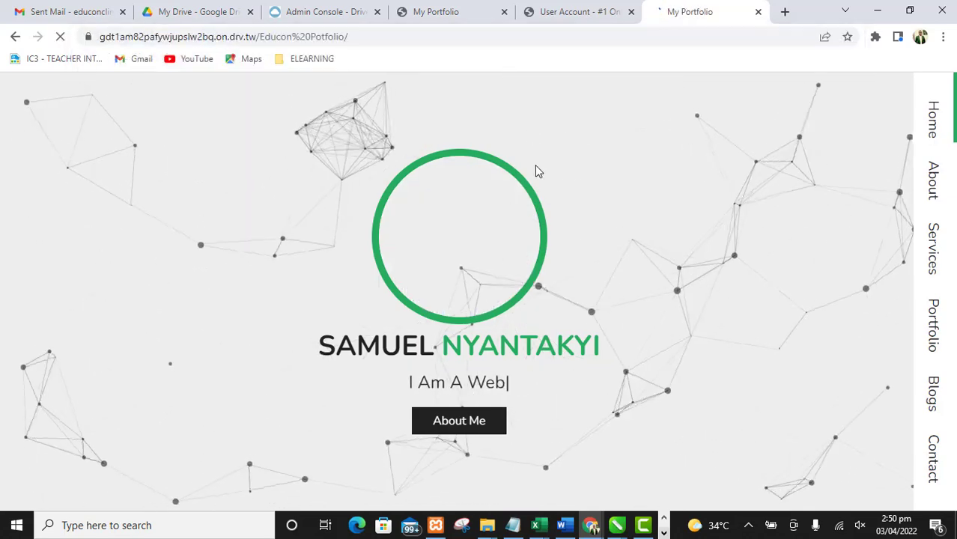